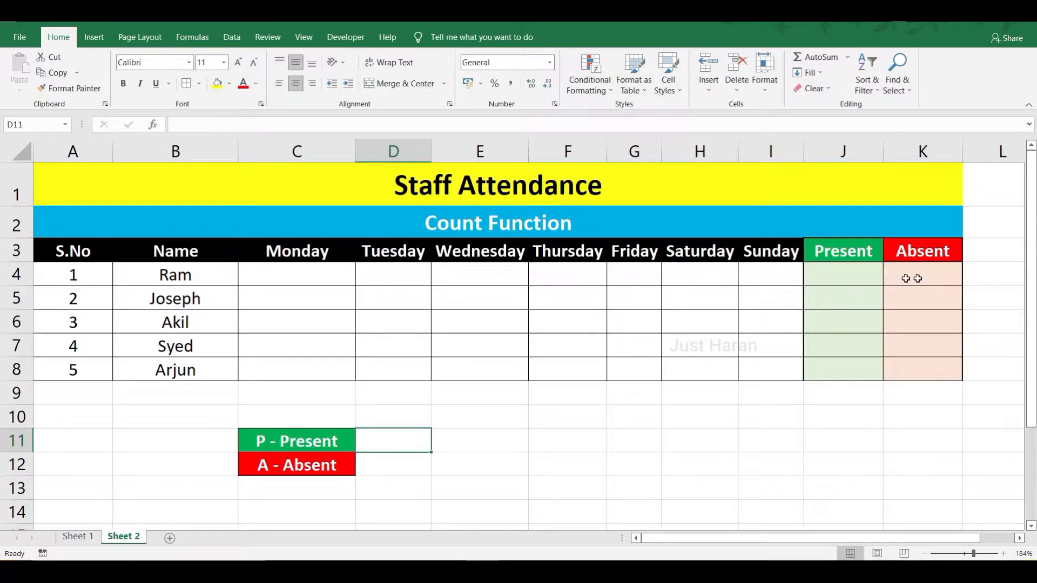
Step: Examine the Monday to Sunday, Present and Absent cells in row 4 and the P/A legend below the table
left_click(319, 284)
left_click(392, 273)
left_click(502, 270)
left_click(576, 270)
left_click(634, 273)
left_click(675, 273)
left_click(790, 267)
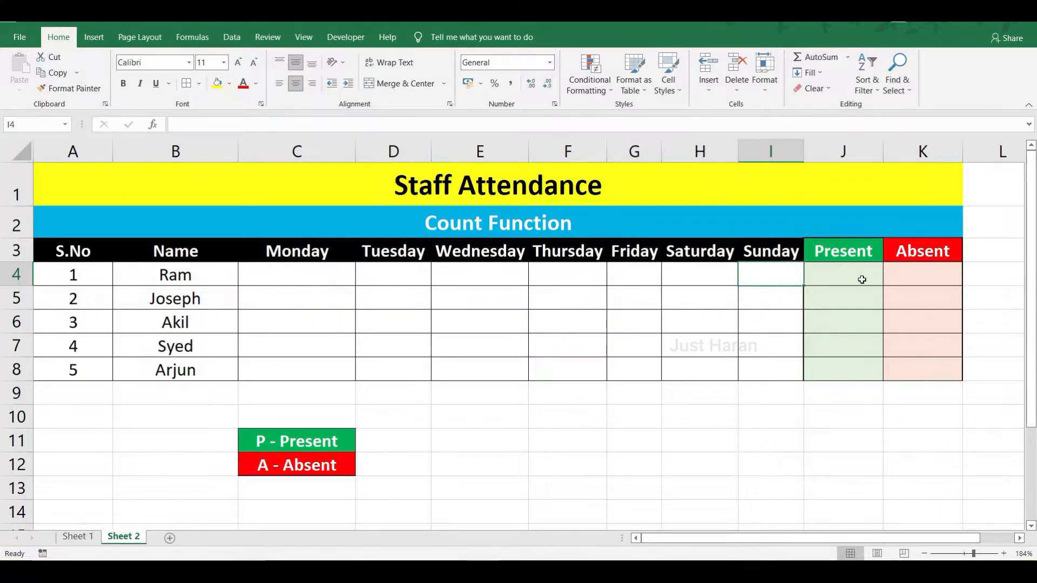
left_click(871, 280)
left_click(922, 280)
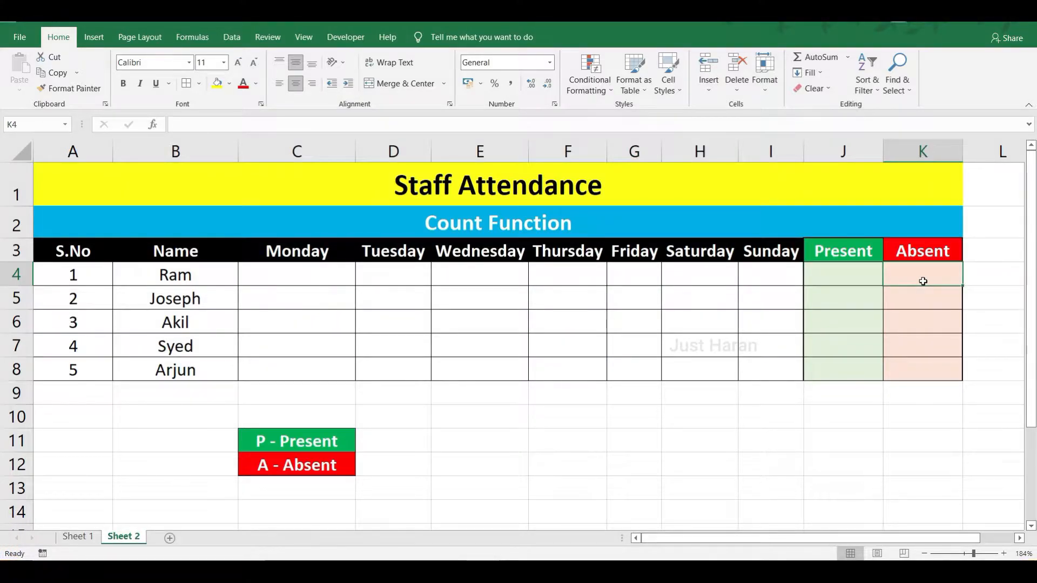
left_click(828, 269)
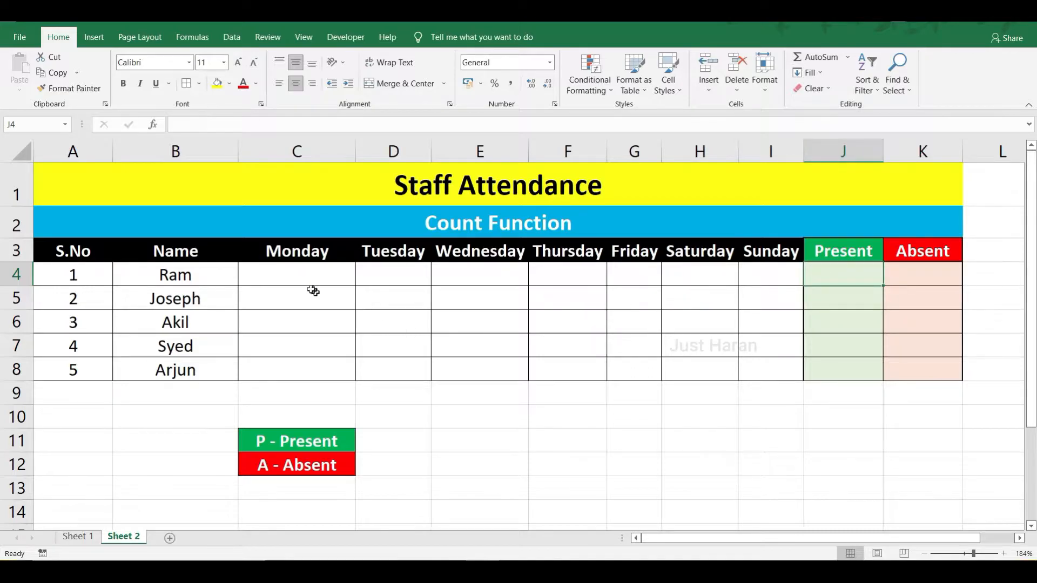
left_click(297, 275)
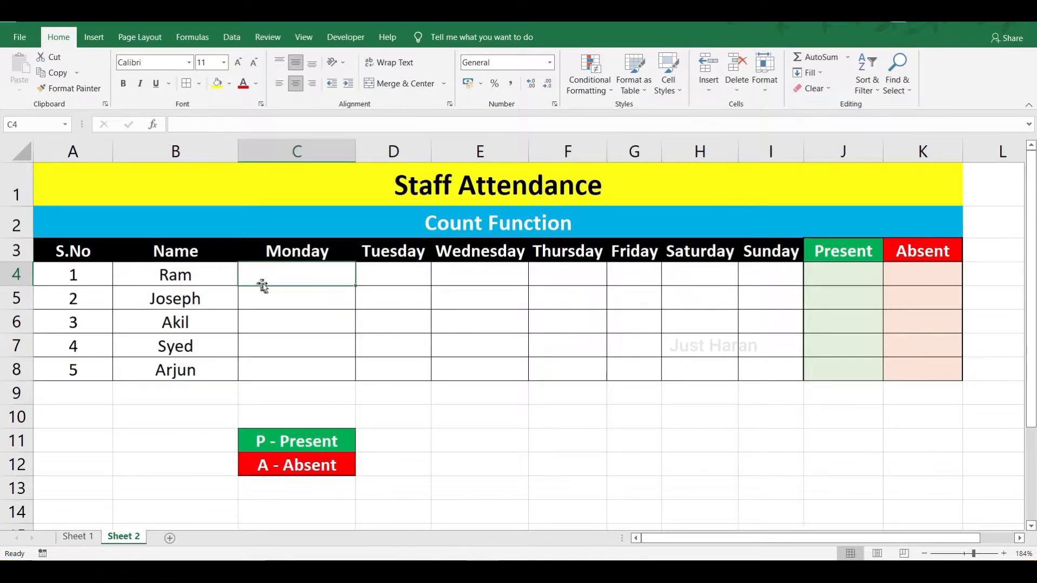
left_click(398, 274)
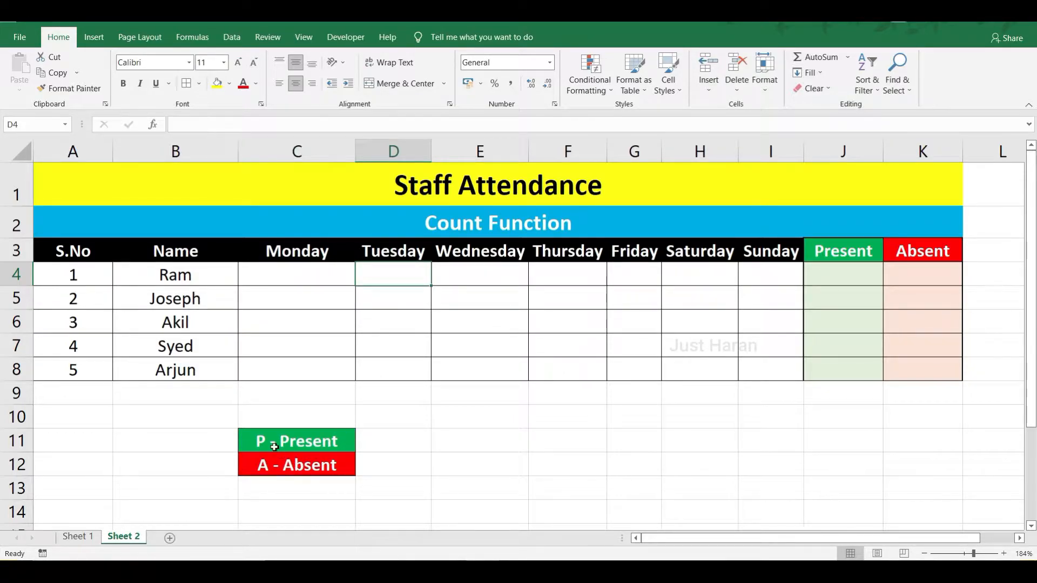
left_click_drag(260, 441, 264, 465)
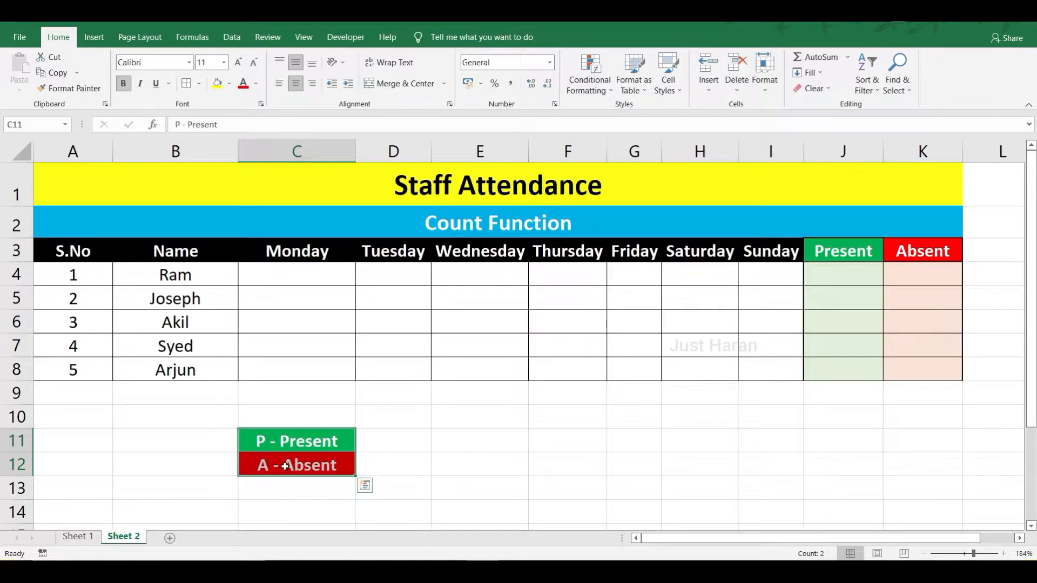
left_click(440, 429)
Step: Enter the first staff member's attendance in row 4: P for Monday, P for Tuesday and A for Wednesday
double_click(292, 266)
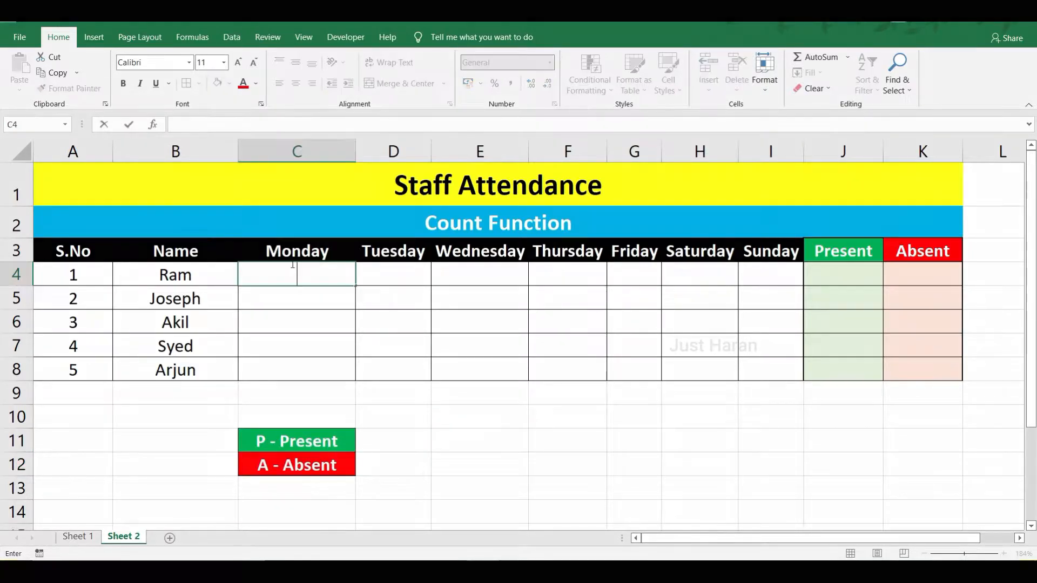
type("P")
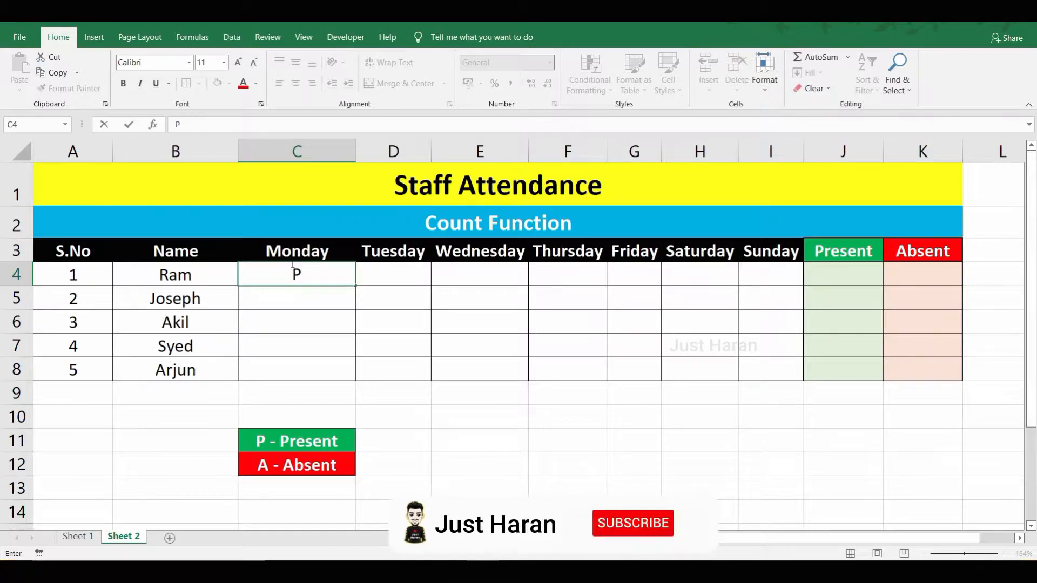
left_click(381, 268)
type("P")
left_click(449, 280)
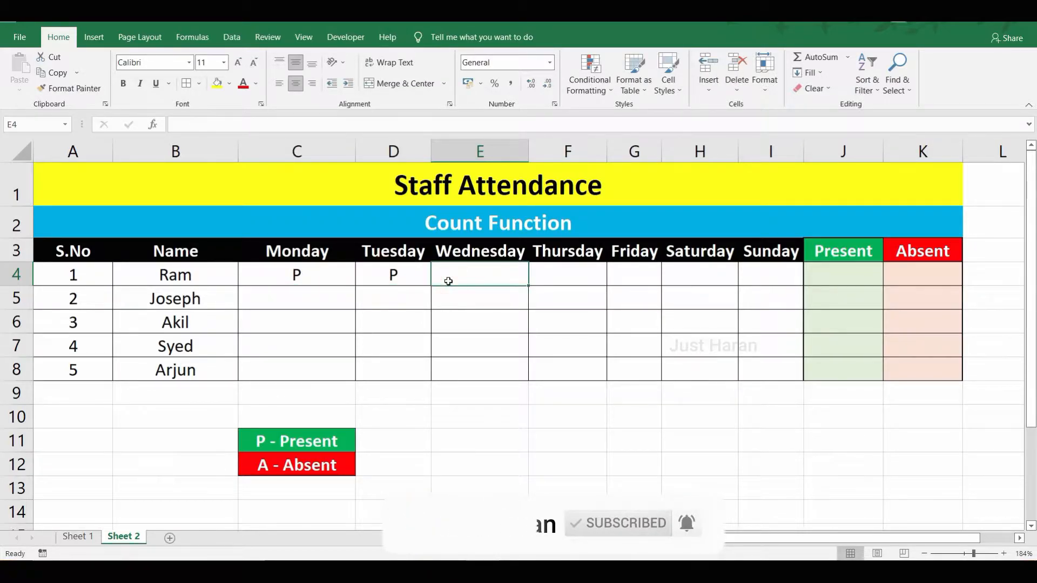
type("A")
left_click(564, 269)
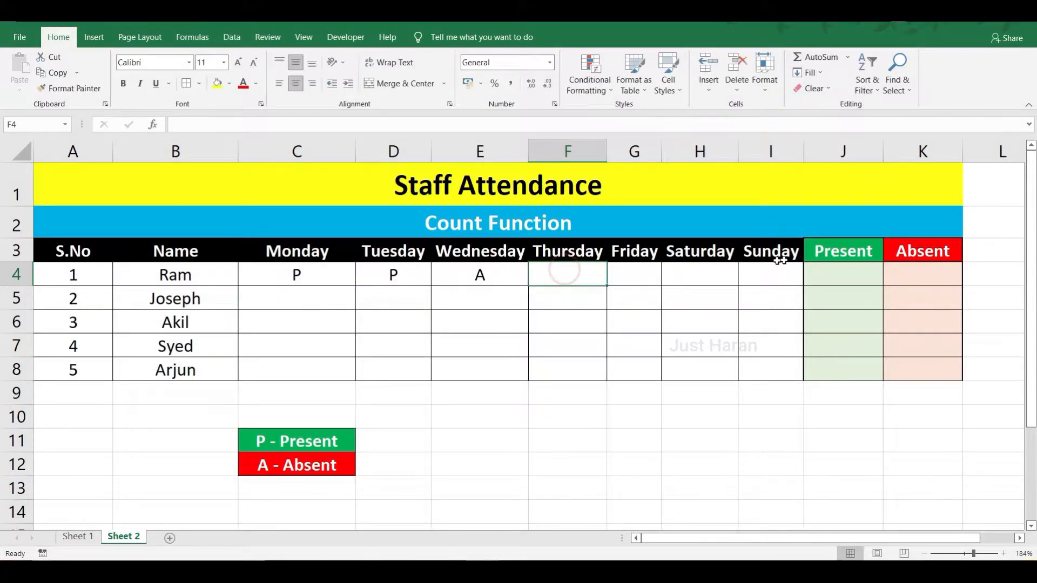
Step: Compare the attendance marks in row 4 with the empty Present and Absent cells of that row
left_click(309, 288)
left_click(382, 271)
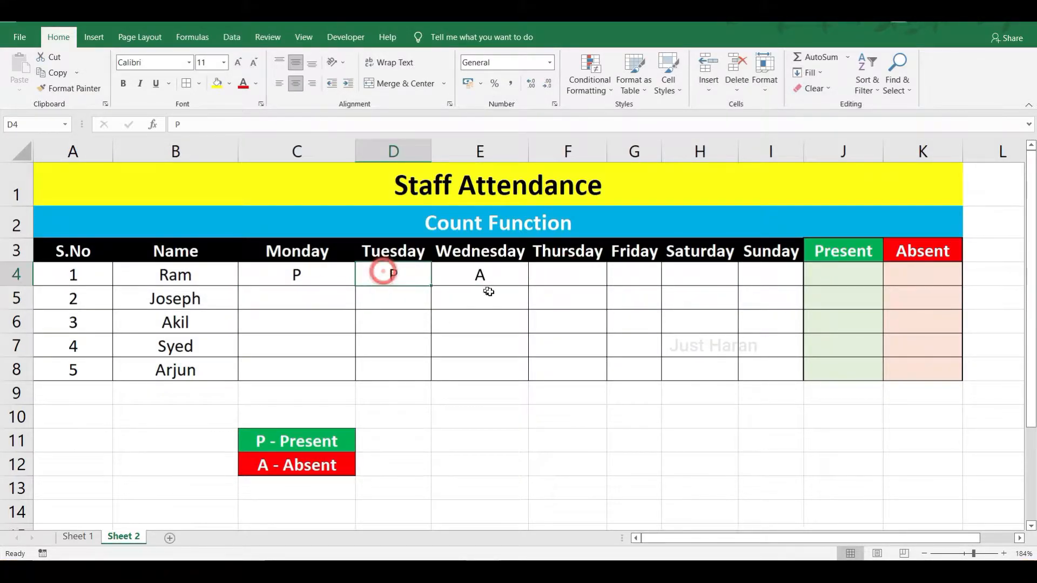
left_click(487, 285)
left_click(823, 278)
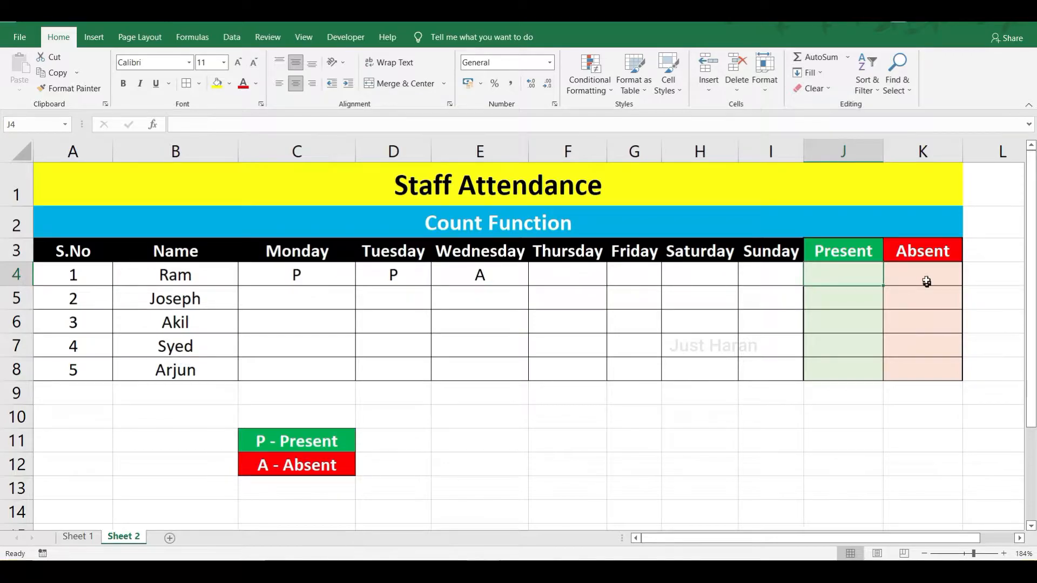
left_click(927, 282)
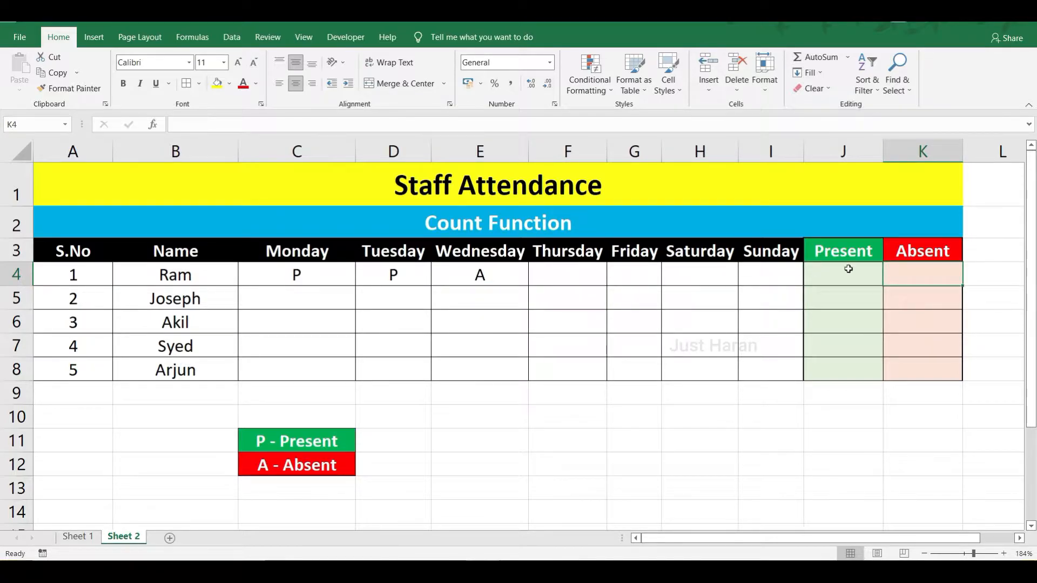
left_click(314, 279)
left_click(403, 295)
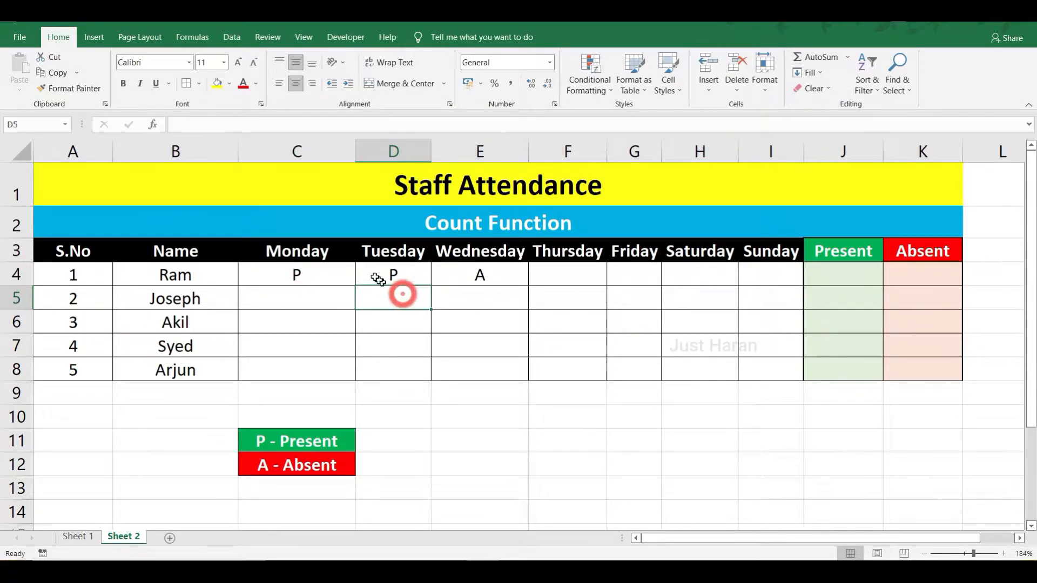
left_click(822, 270)
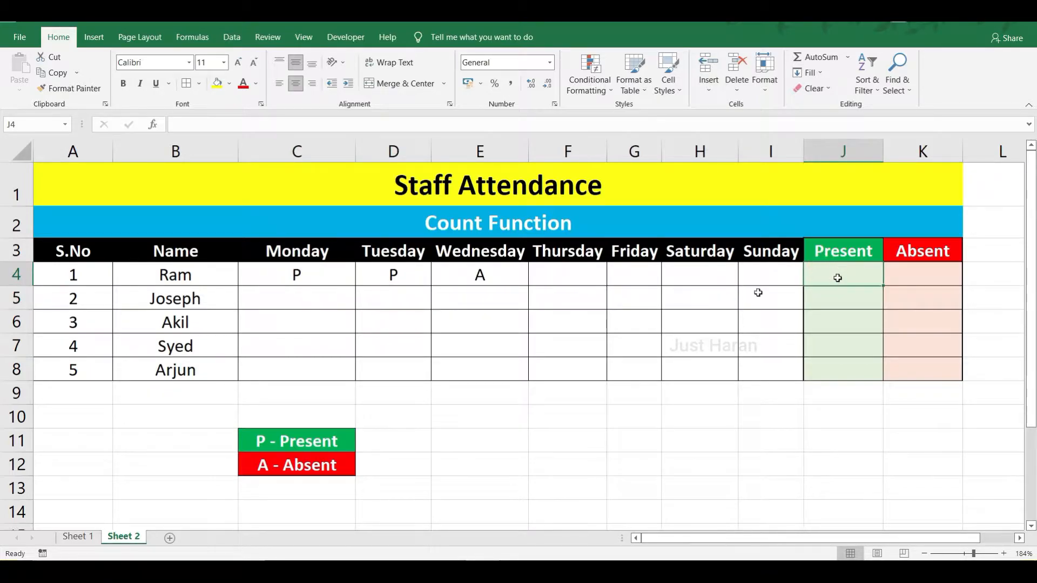
left_click(405, 274)
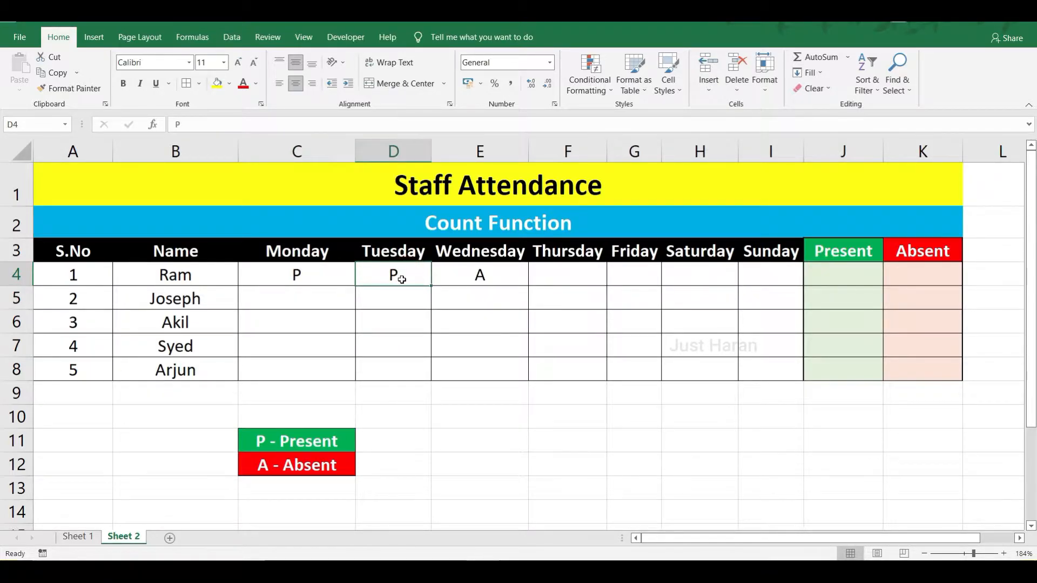
left_click(831, 274)
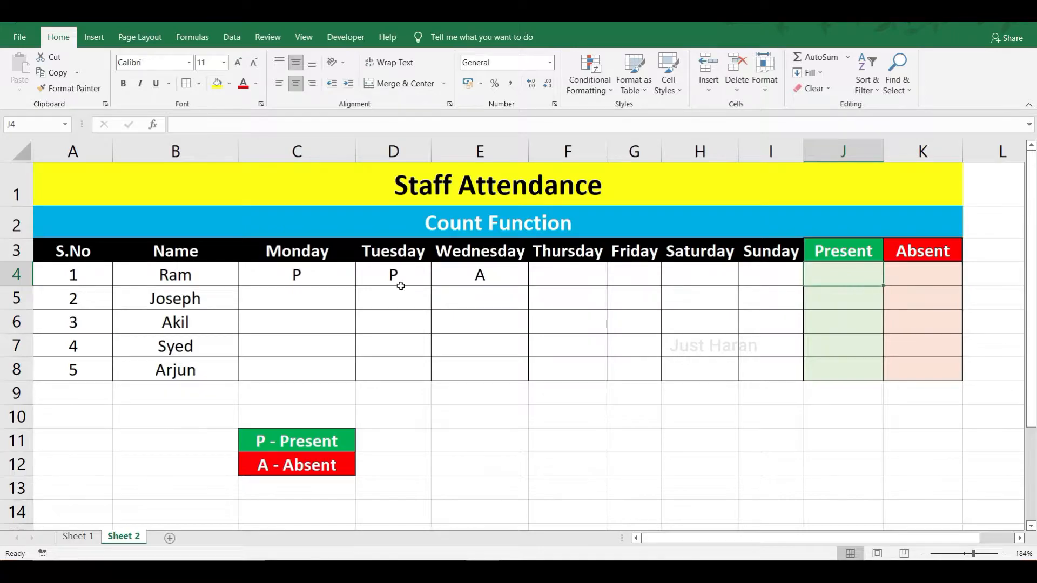
left_click(500, 278)
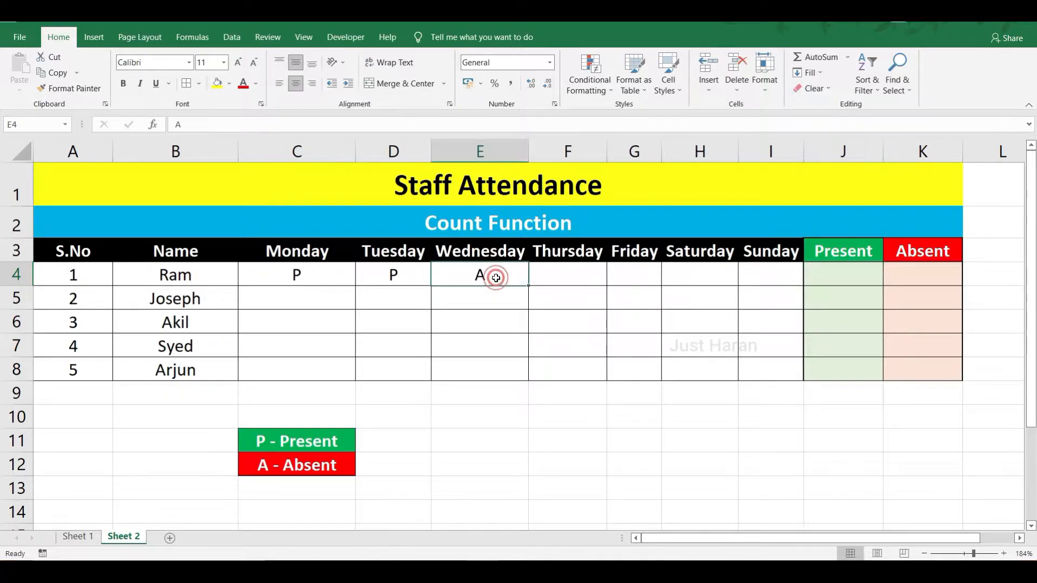
left_click(928, 270)
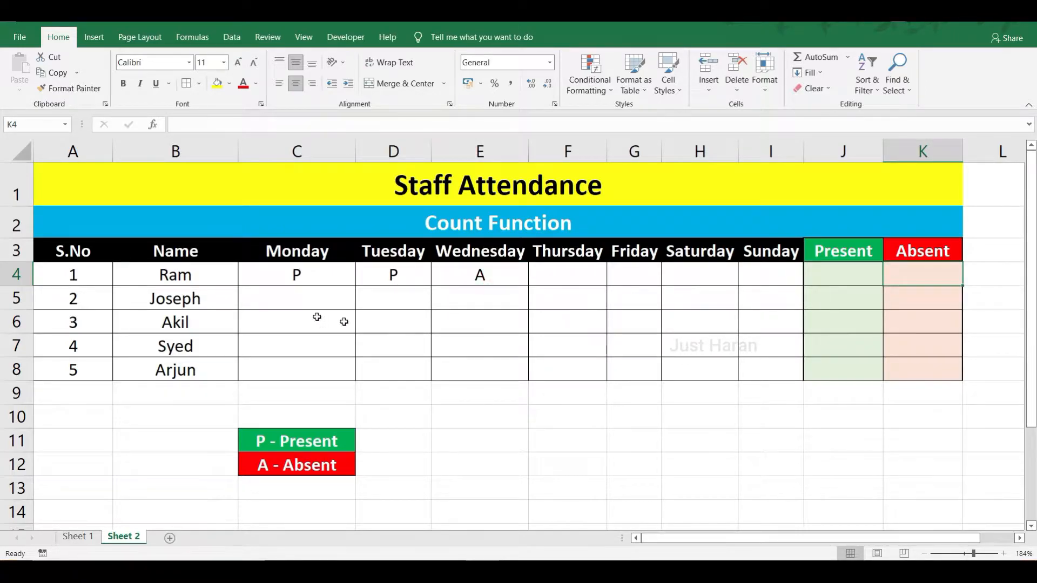
Step: Enter the formula =COUNTIF(C4:I4,"P") in Present cell J4 to count the first staff member's present days
left_click(849, 278)
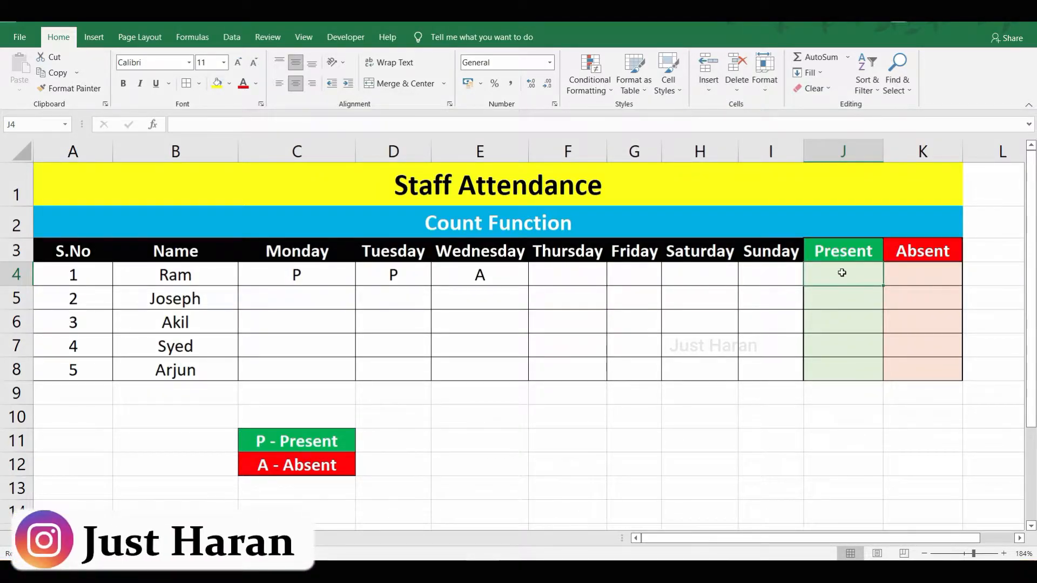
type("=")
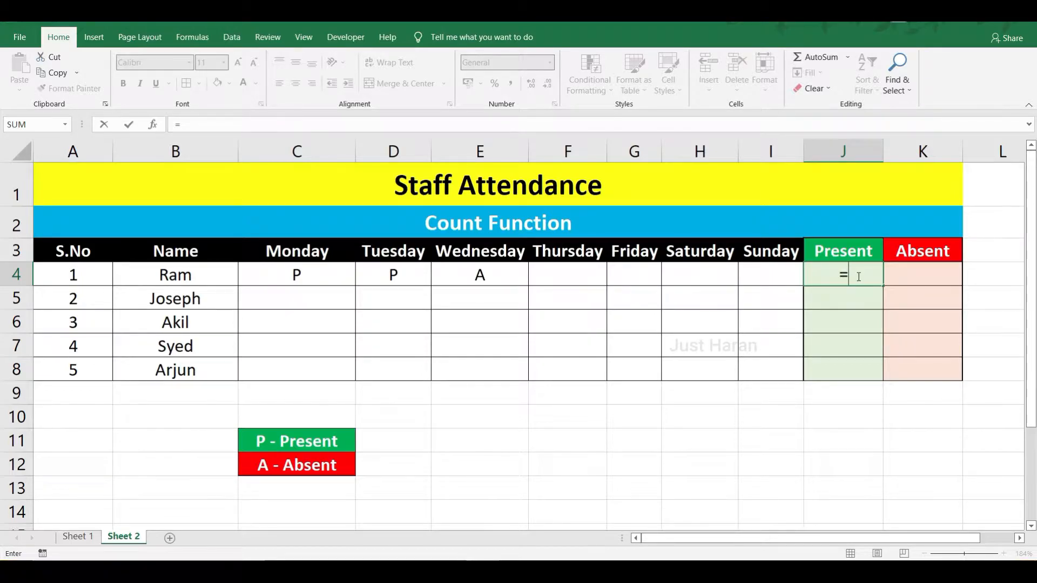
type("COUNT")
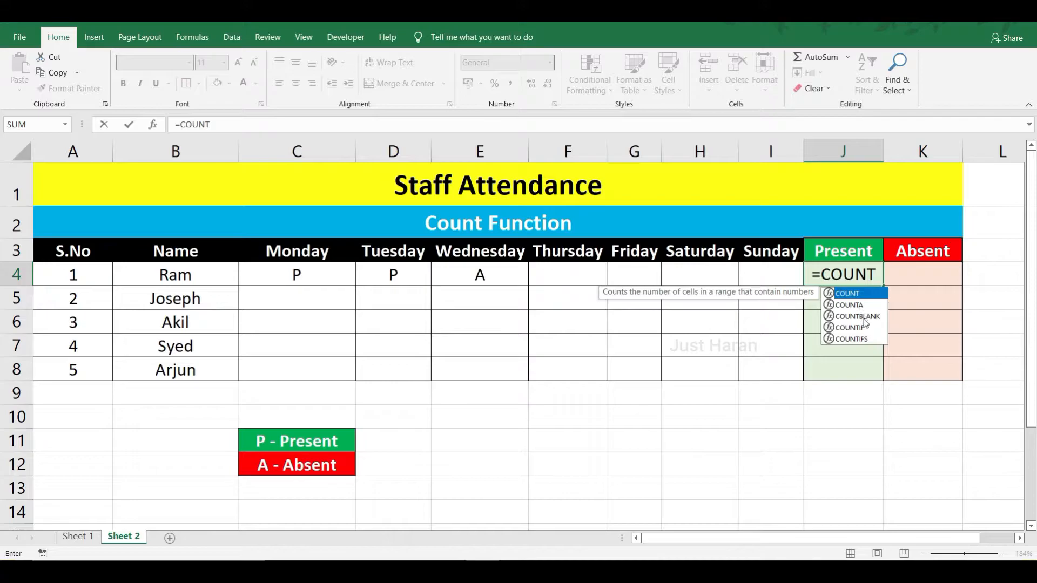
double_click(862, 327)
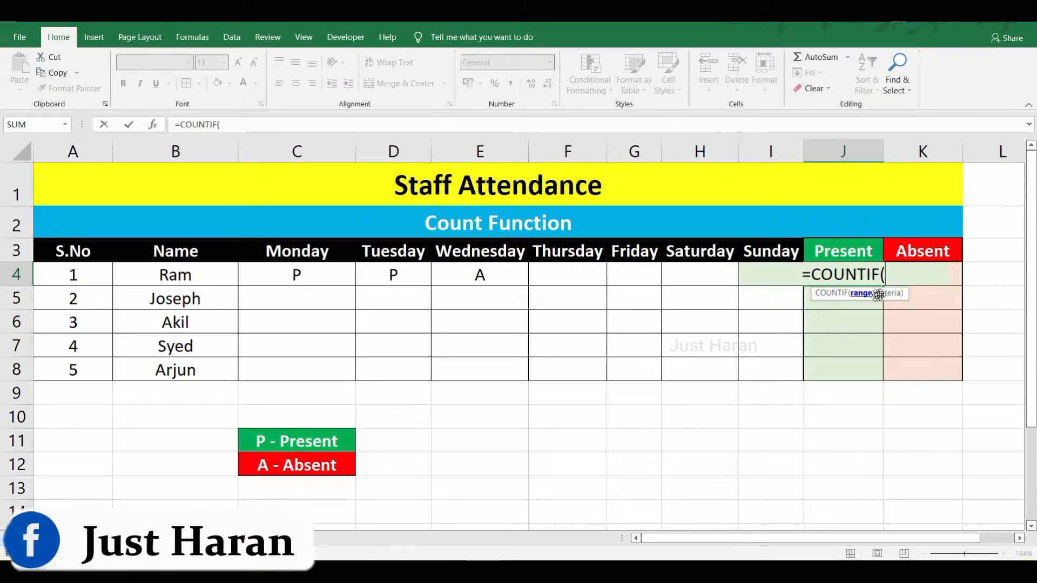
left_click_drag(310, 276, 766, 282)
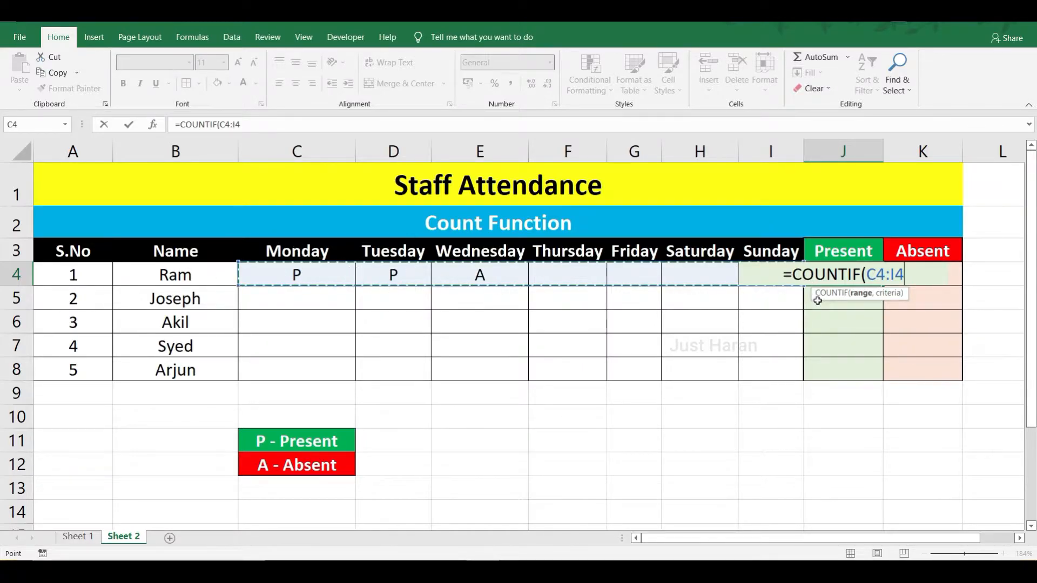
type(",")
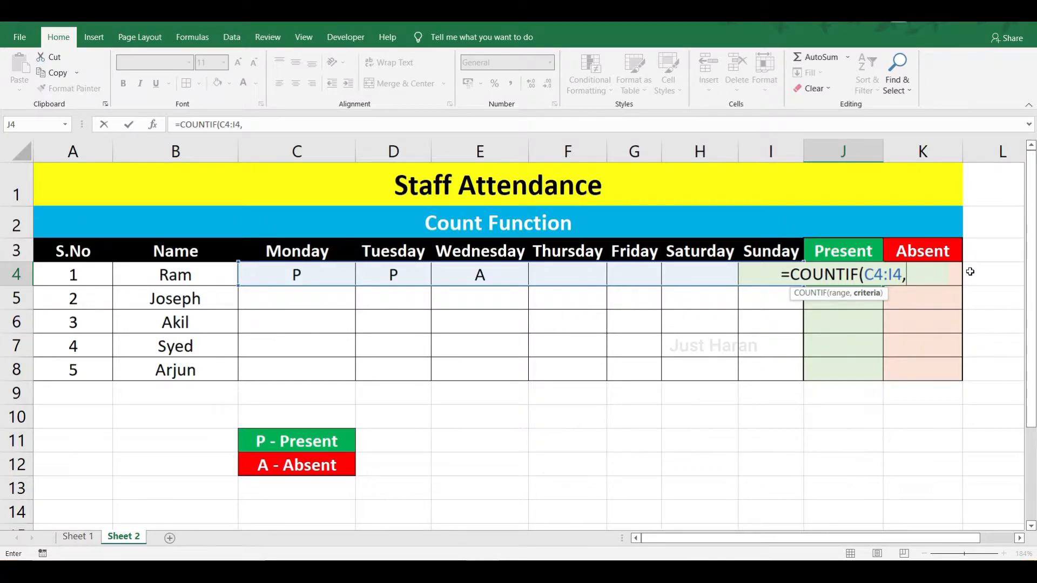
type("\"P")
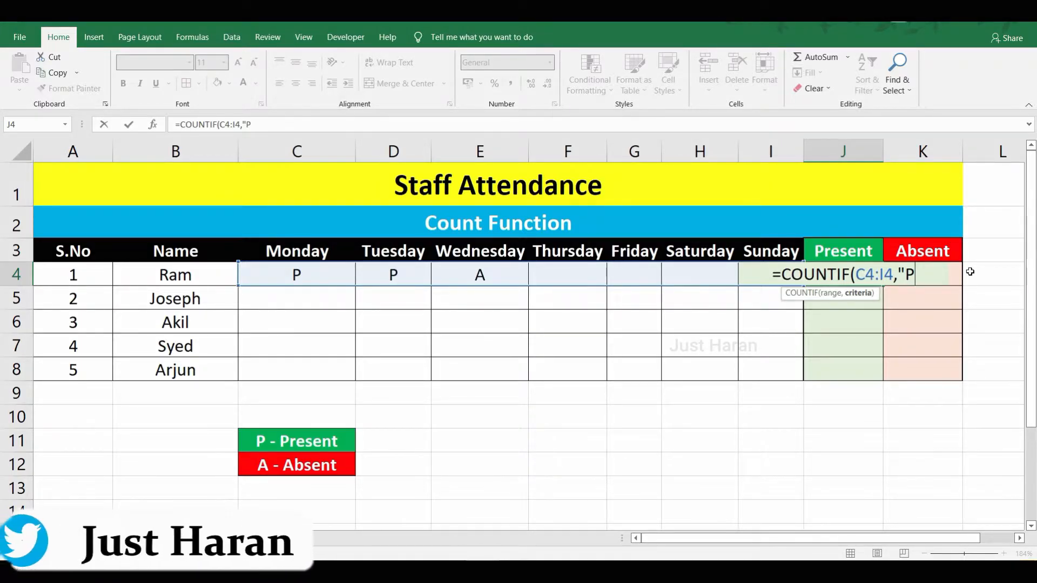
type("\")")
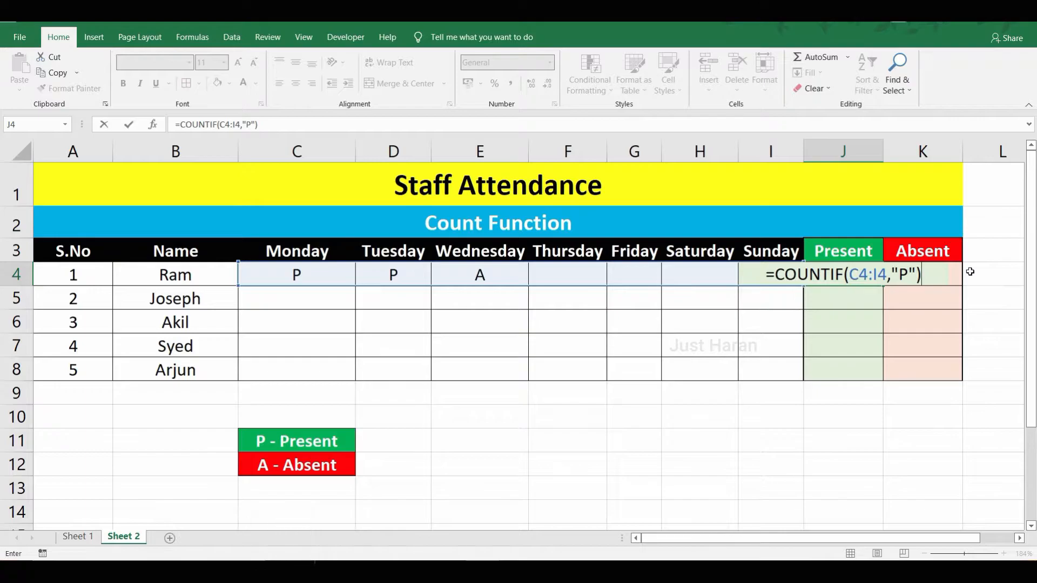
key("Return")
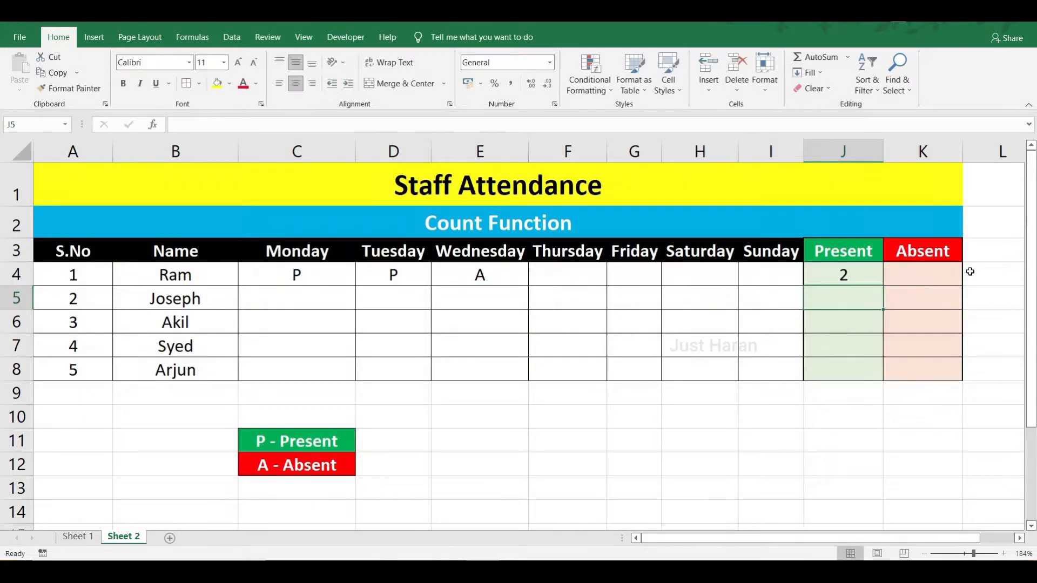
left_click(876, 259)
left_click(862, 276)
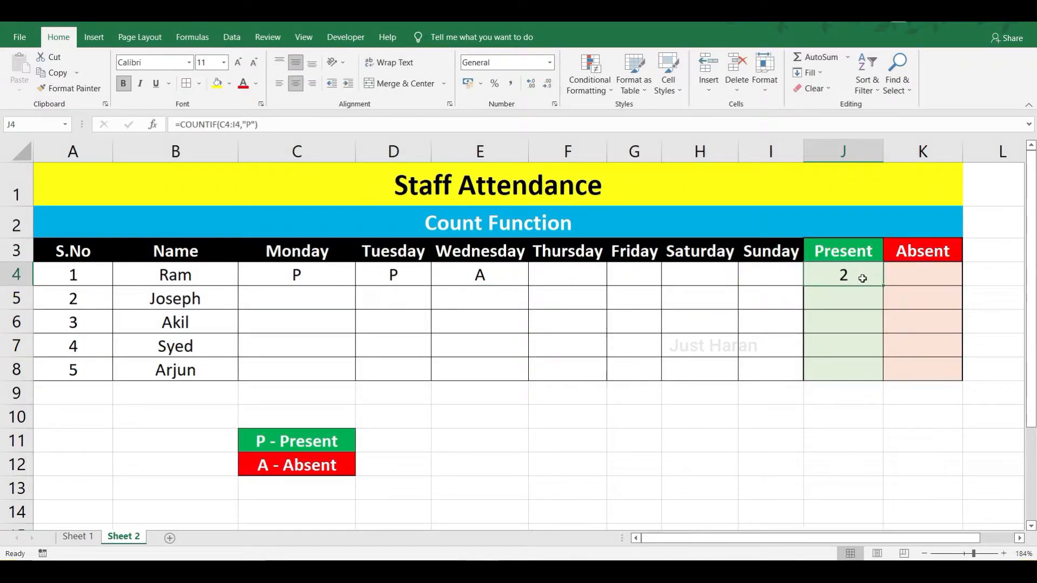
Step: Mark Thursday in row 4 as P and check the Present count in J4
left_click(544, 283)
type("P")
left_click(600, 311)
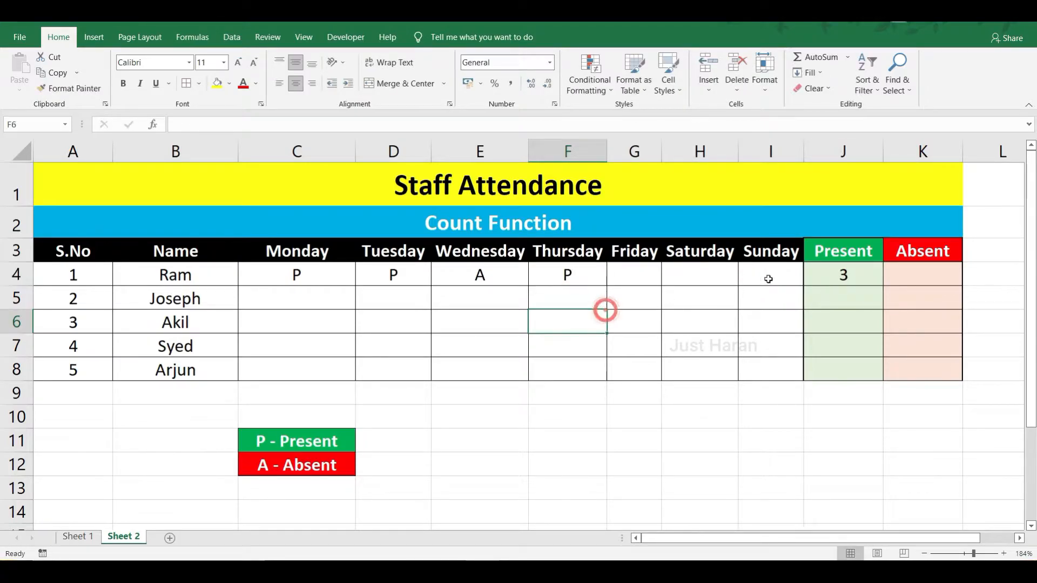
left_click(816, 279)
Step: Enter the formula =COUNTIF(C4:I4,"A") in Absent cell K4 and compare it with the attendance marks in row 4
left_click(910, 276)
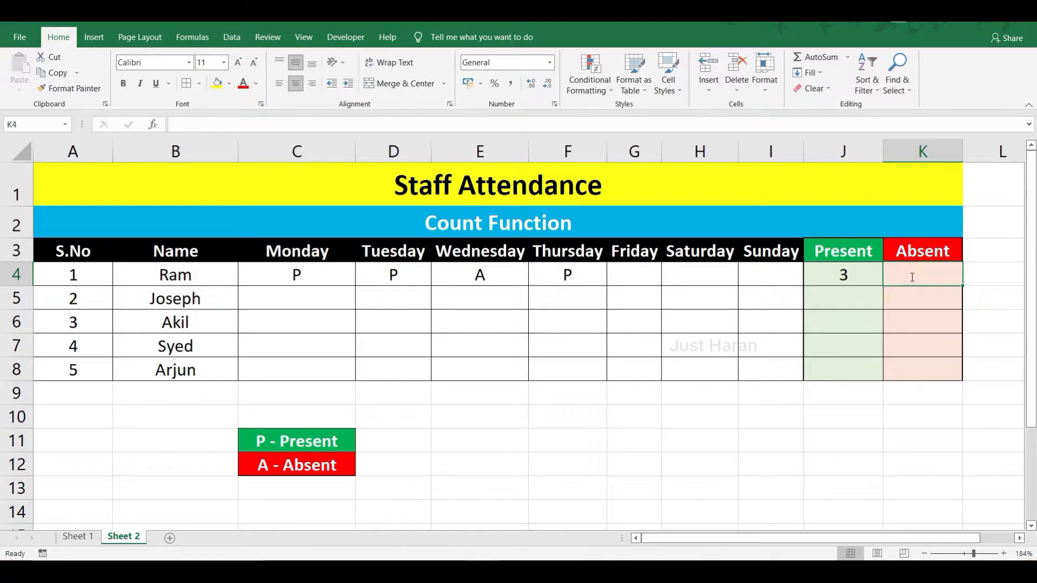
type("=COUNT")
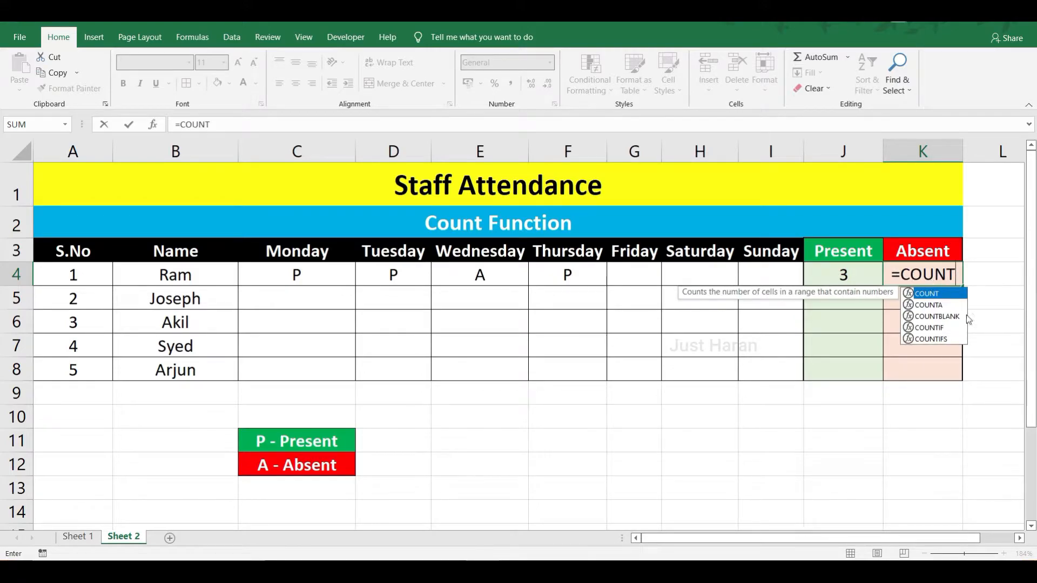
double_click(946, 339)
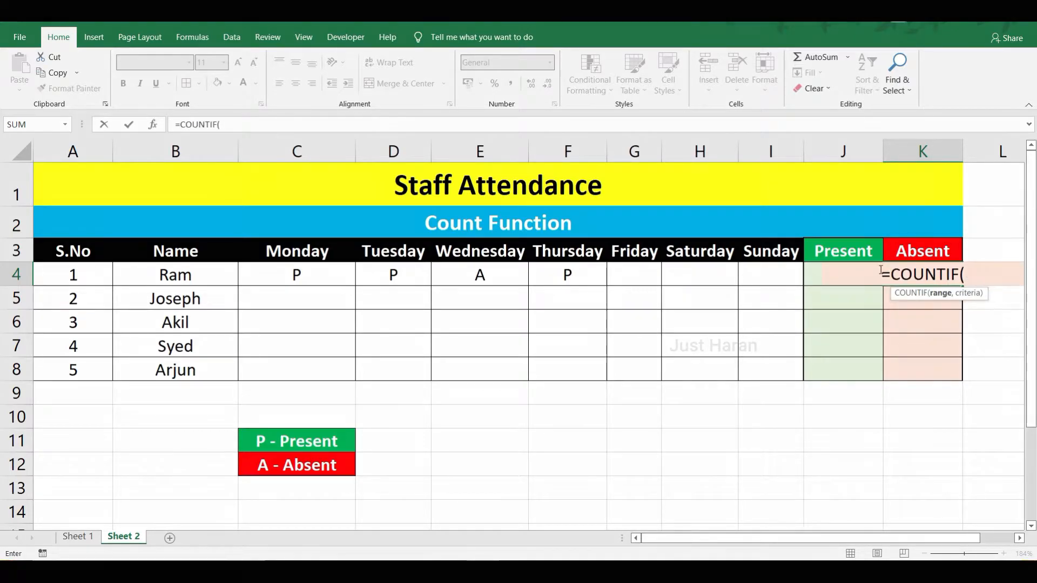
left_click_drag(272, 275, 773, 277)
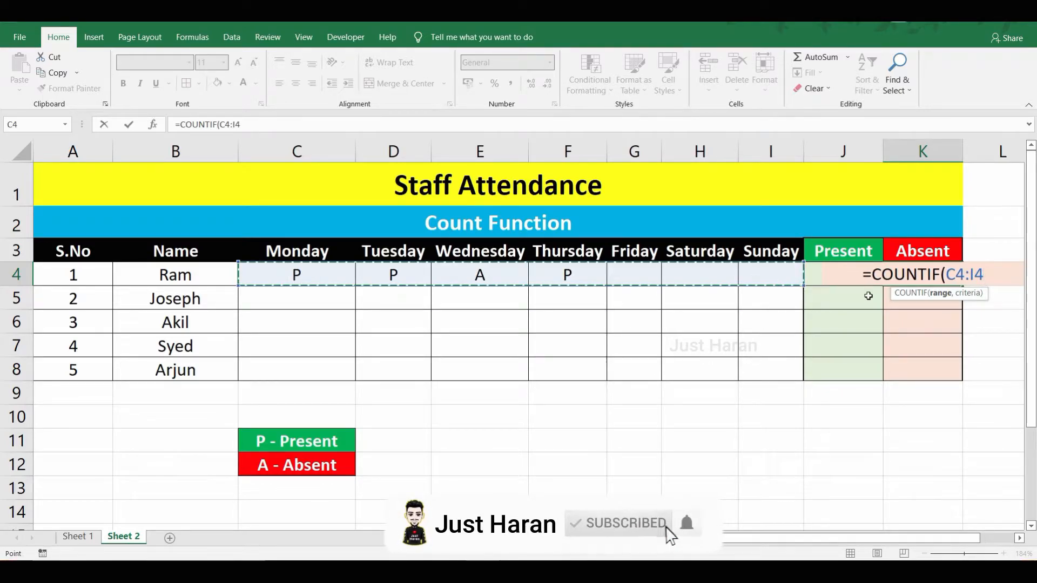
type(",")
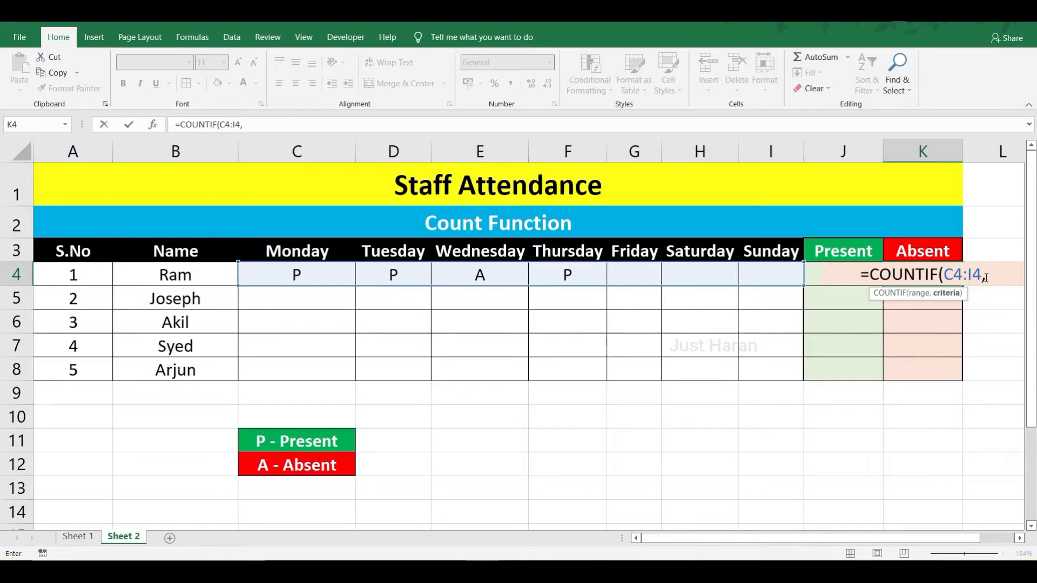
type("\"A")
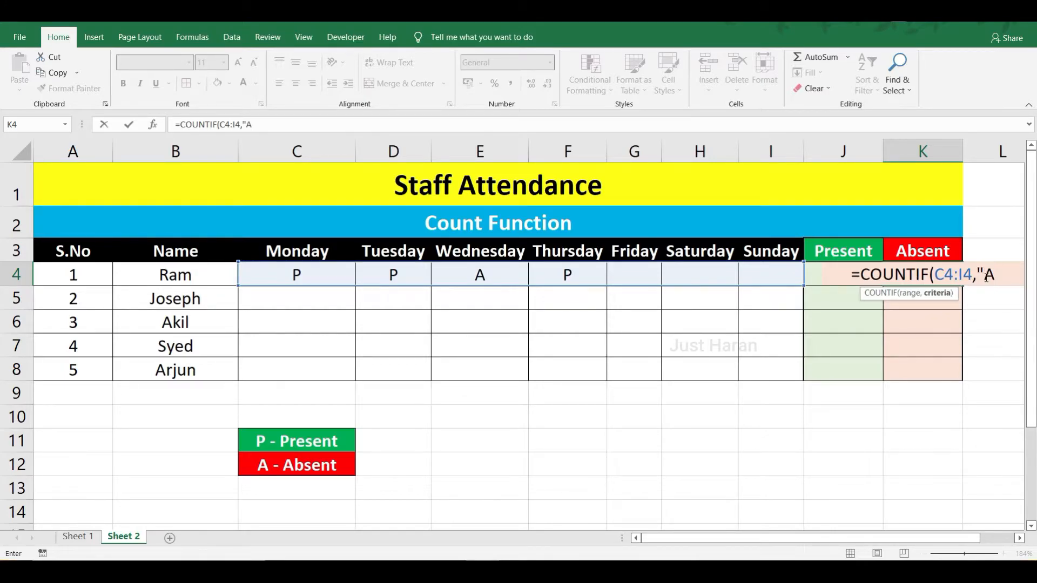
type("\"")
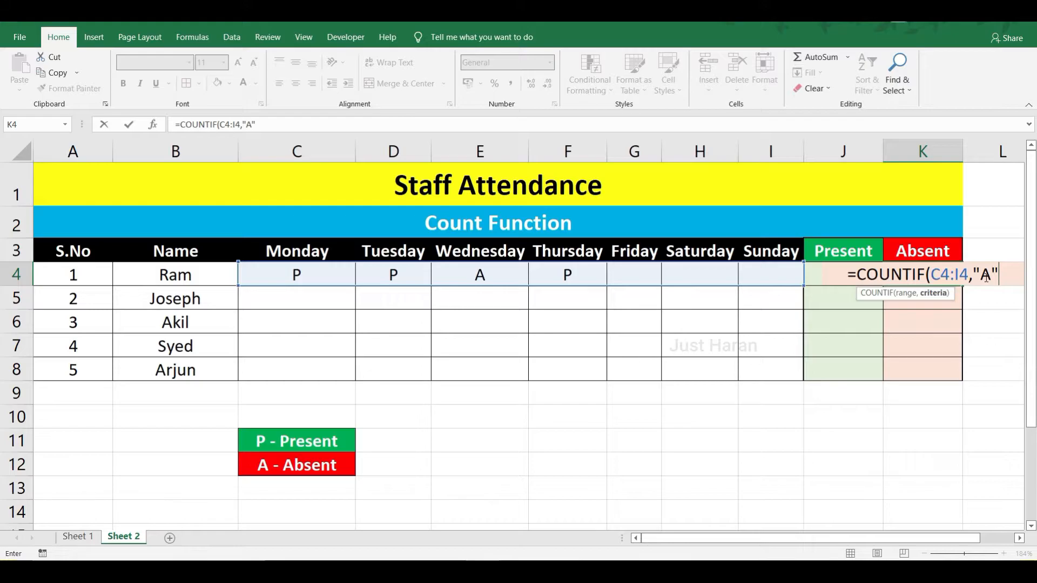
type(")")
key("Return")
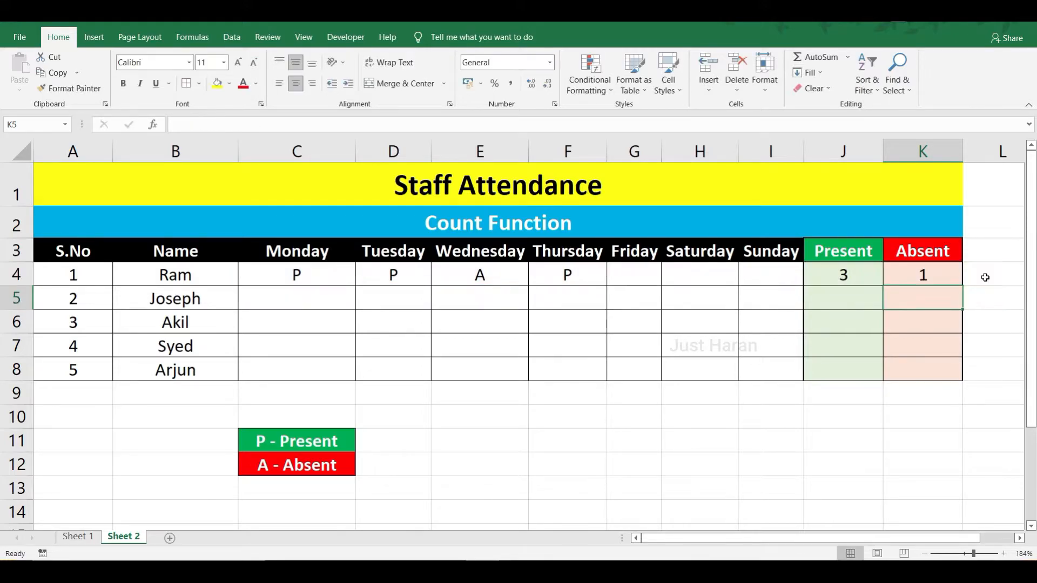
left_click(925, 274)
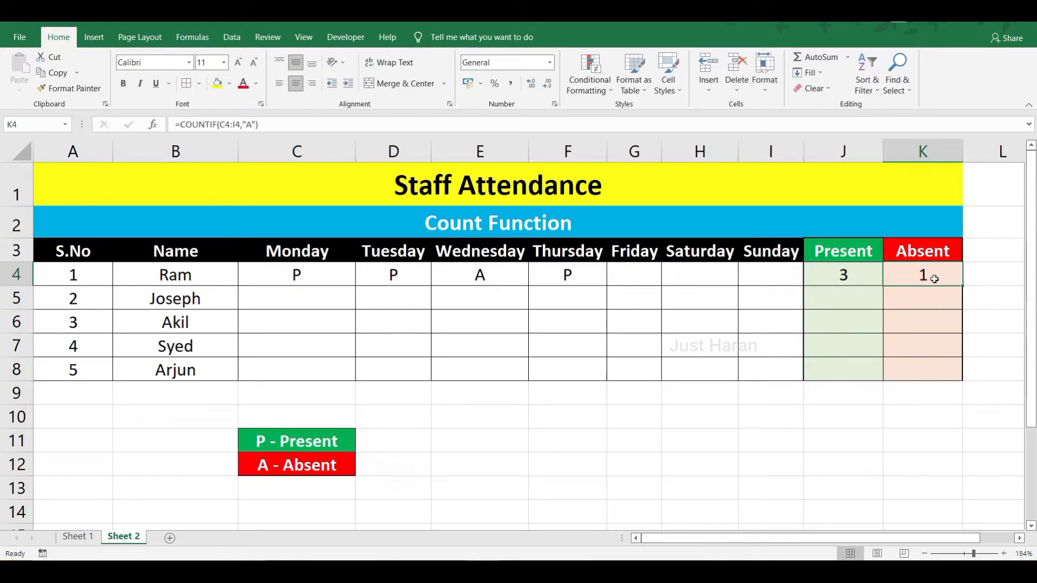
left_click_drag(331, 275, 748, 287)
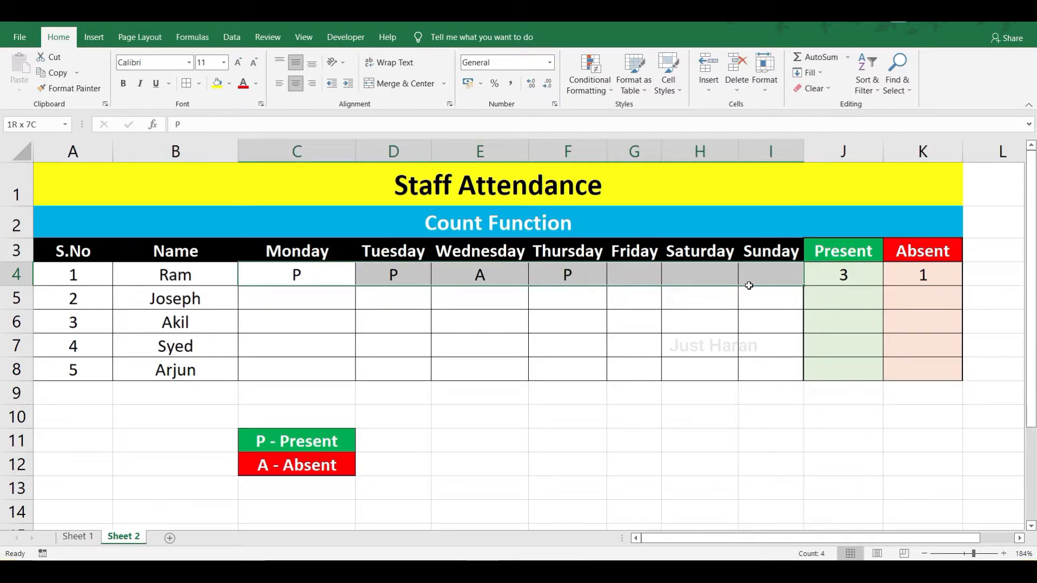
left_click(888, 273)
Step: Mark Friday in row 4 as A and check the Absent count in K4
left_click(669, 276)
left_click(652, 273)
type("A")
key("Return")
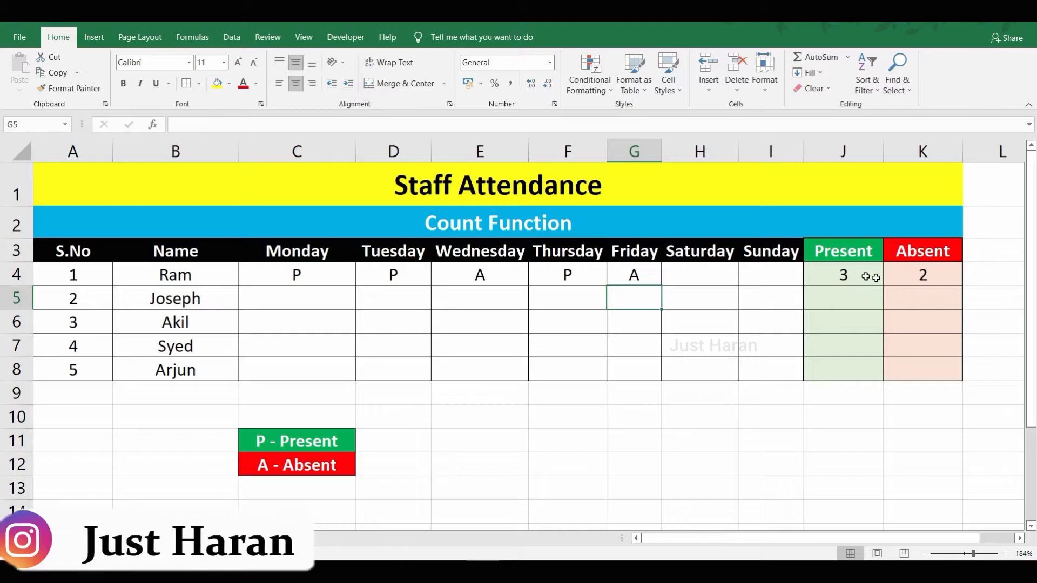
left_click(913, 276)
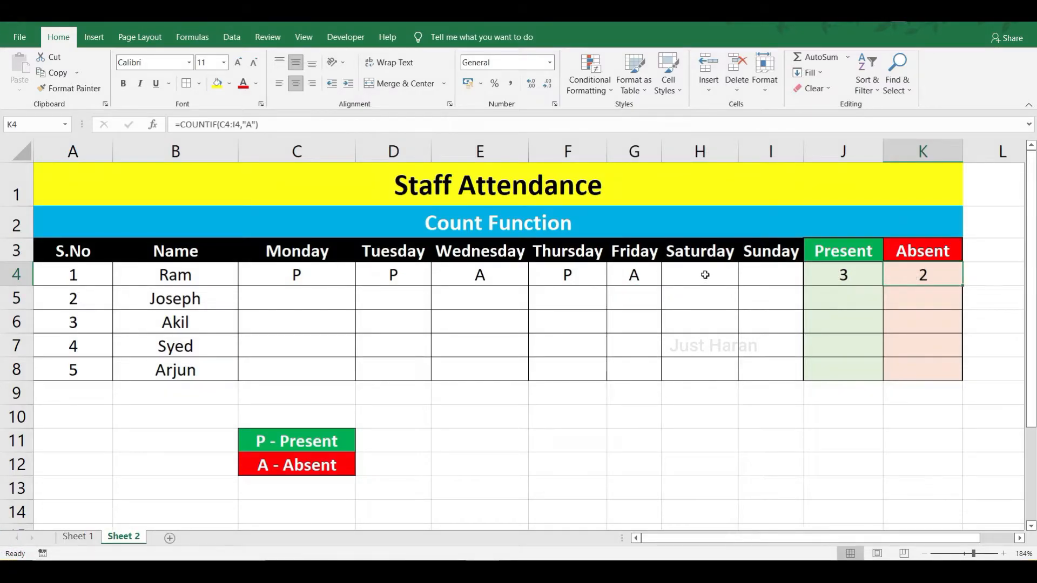
Step: Complete row 4 by marking Sunday as A and Saturday as P
left_click(744, 275)
type("A")
left_click(735, 275)
type("P")
key("Return")
left_click(865, 278)
key("Return")
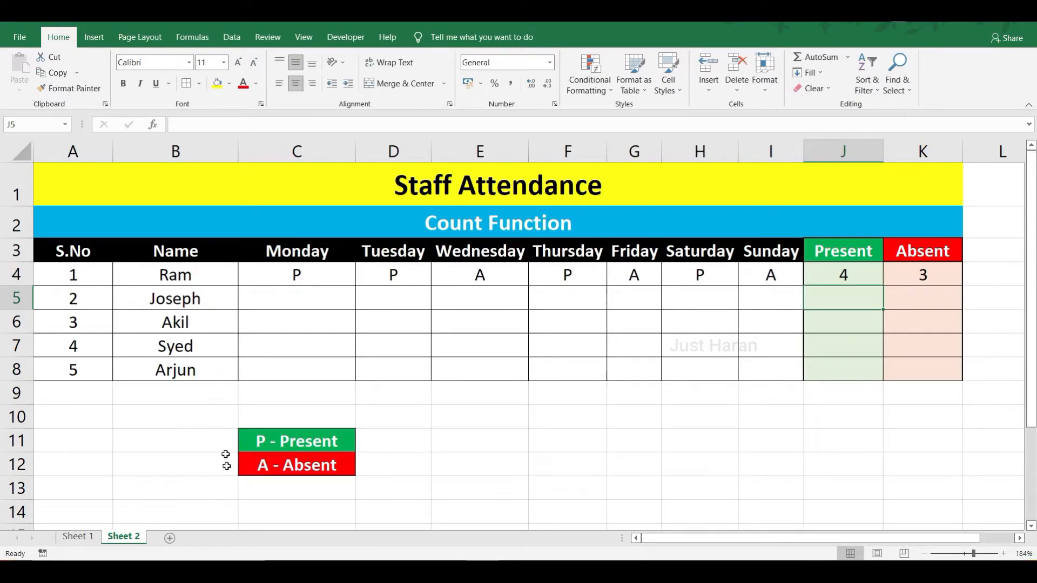
Step: Fill the Present formula from J4 down to J8 and the Absent formula from K4 down to K8
left_click(871, 280)
left_click(863, 303)
left_click(868, 323)
left_click(870, 345)
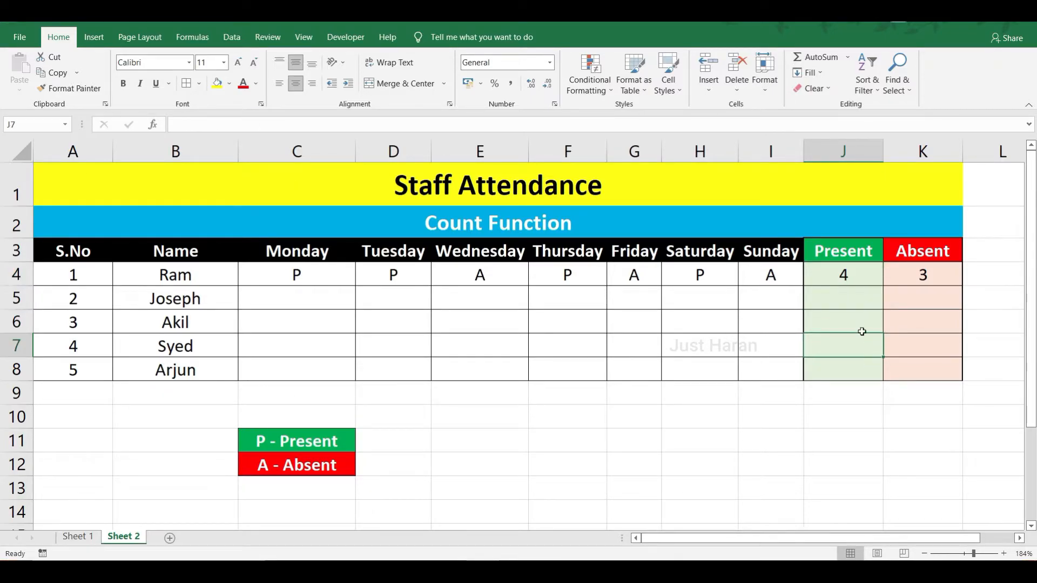
left_click(856, 275)
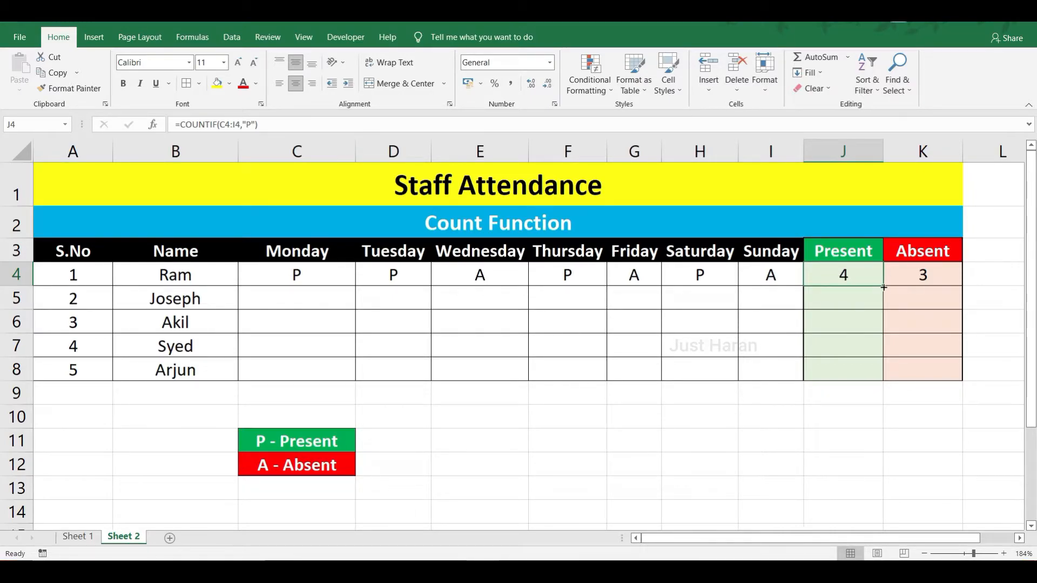
left_click_drag(883, 287, 883, 379)
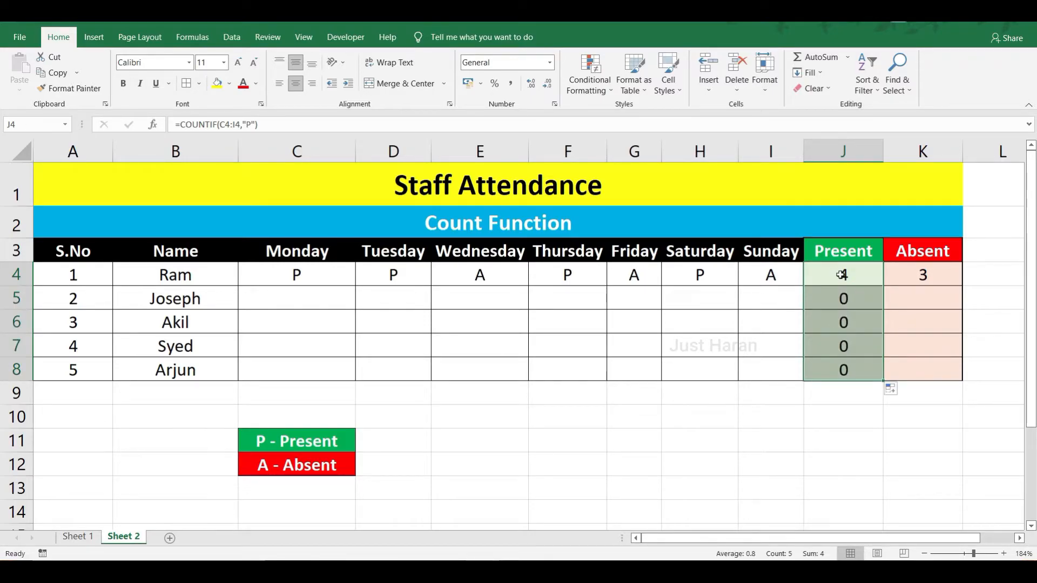
left_click(843, 276)
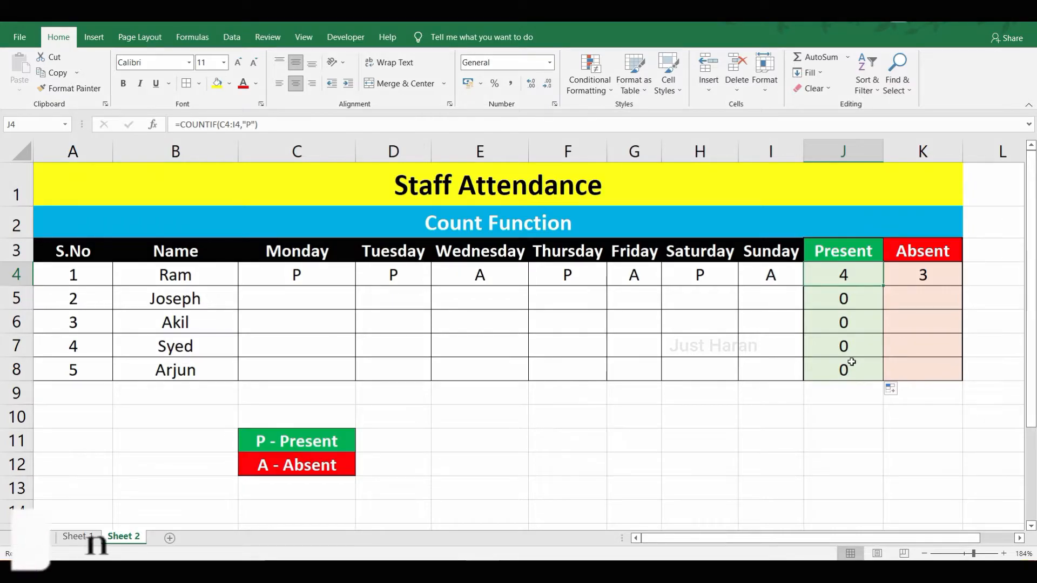
left_click(920, 274)
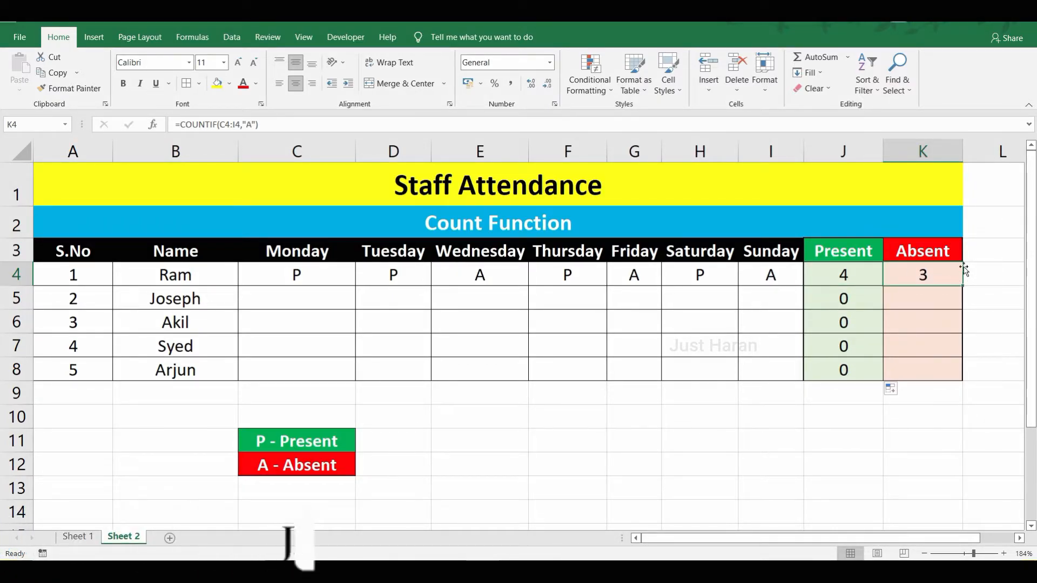
left_click_drag(963, 285, 963, 379)
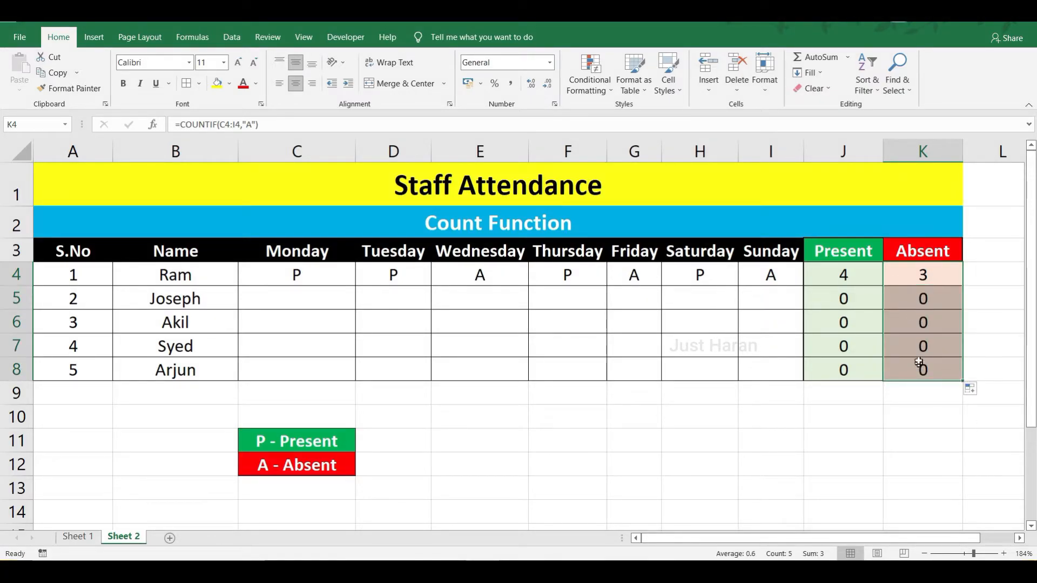
Step: Mark the fourth staff member in row 7 as A for Monday and P for Tuesday, checking the Absent formula in K7
left_click(251, 344)
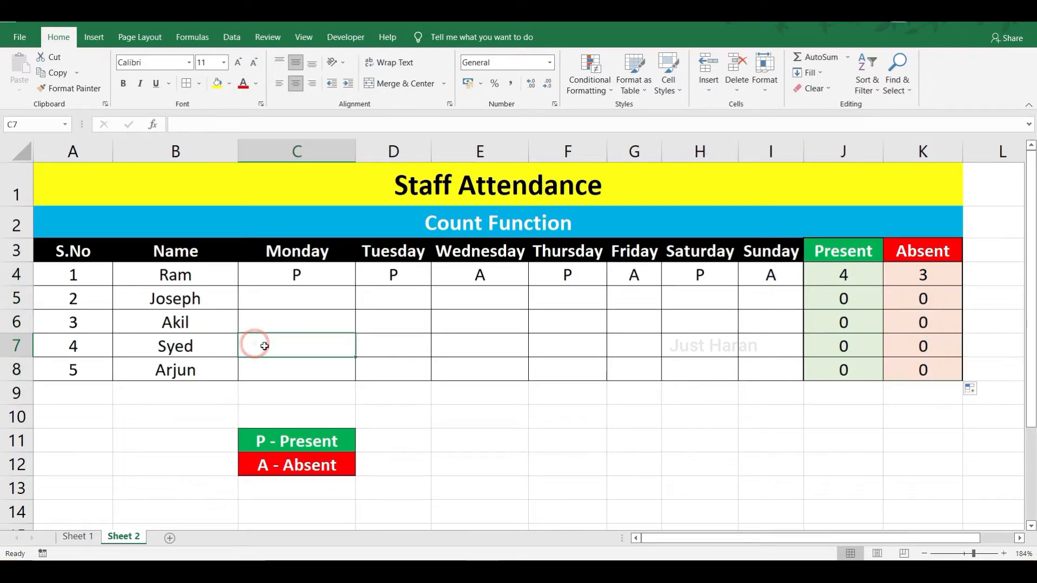
type("A")
key("Return")
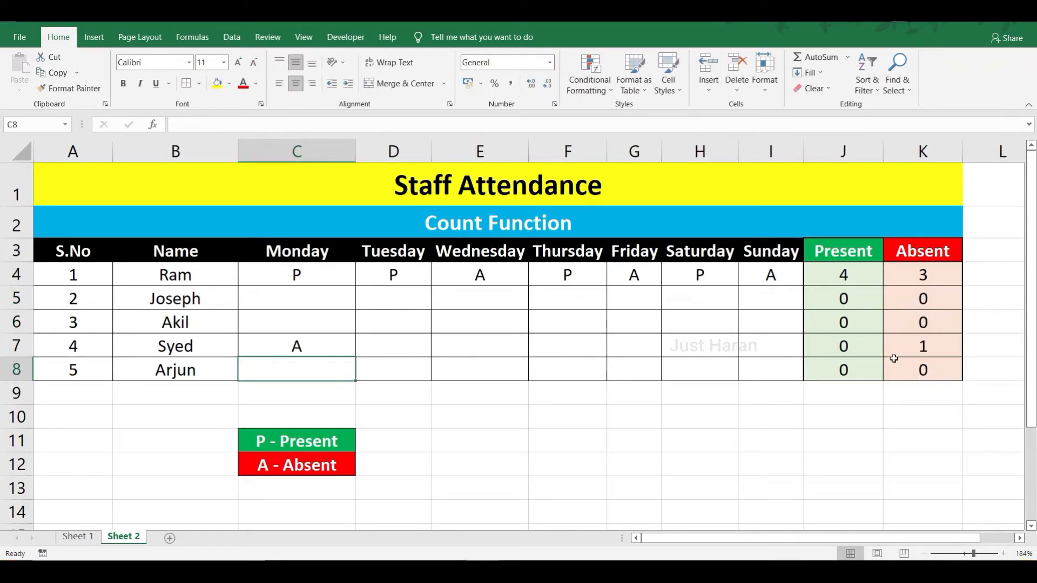
left_click(936, 342)
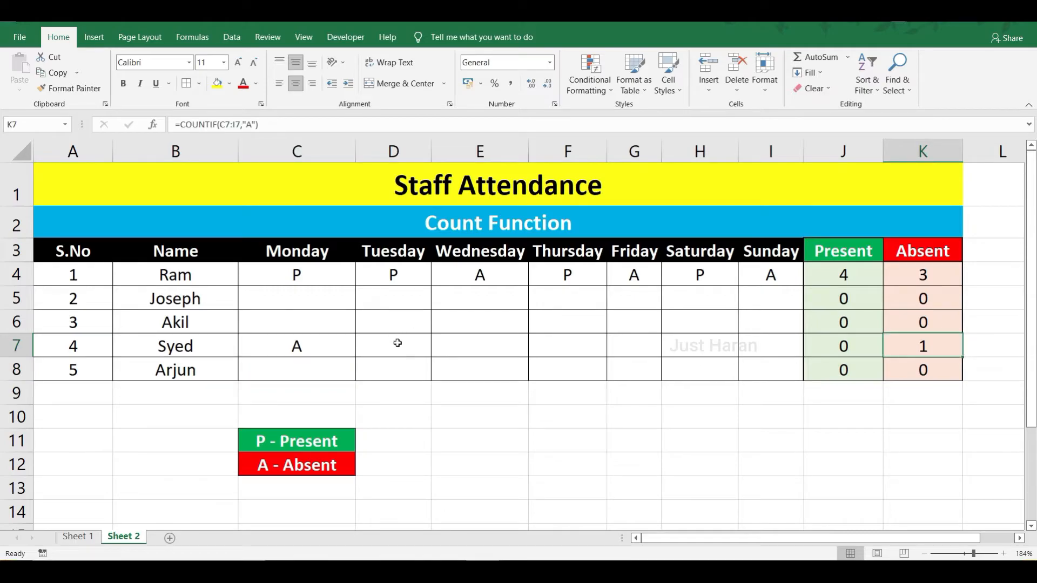
left_click(372, 350)
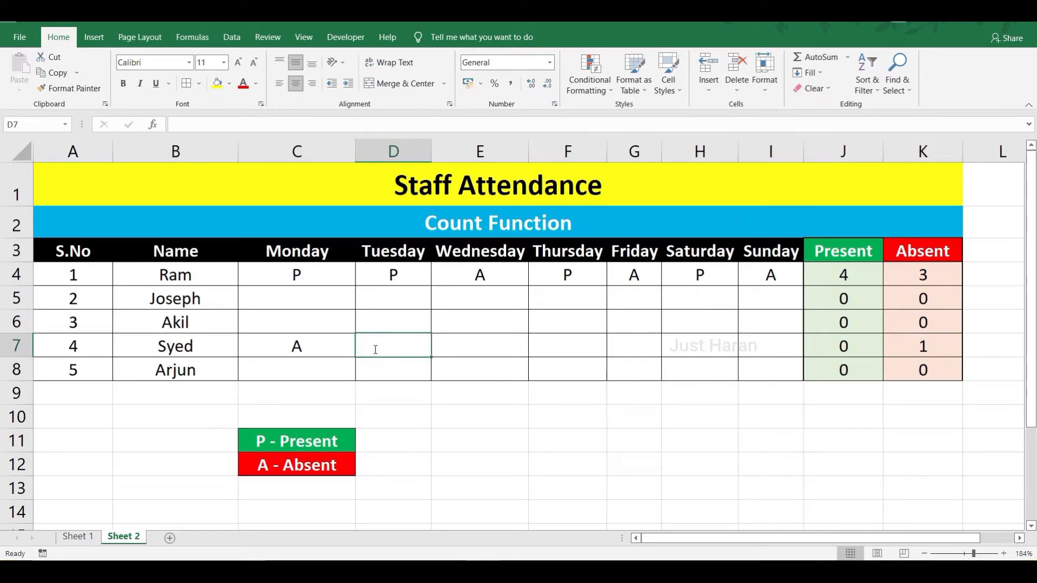
type("P")
Step: Try the mark L for Wednesday in E7 against the Present and Absent counts of row 7, and remove it
left_click(501, 349)
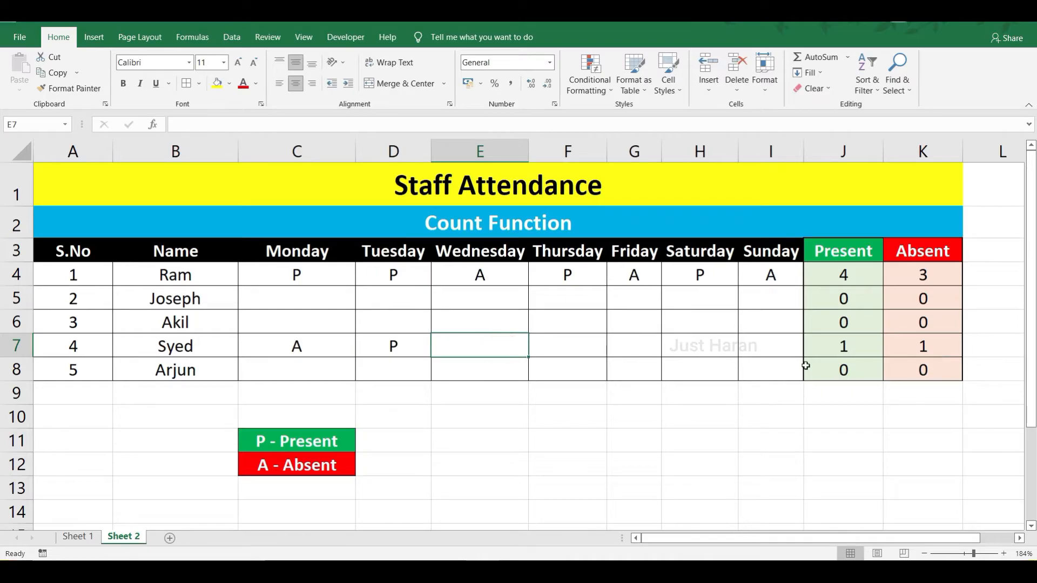
type("L")
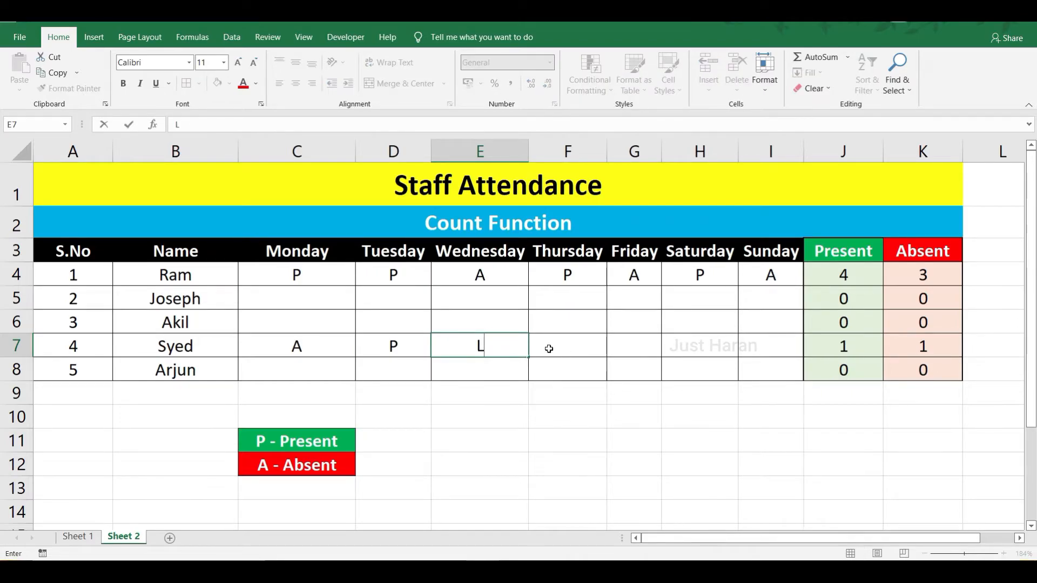
left_click(549, 349)
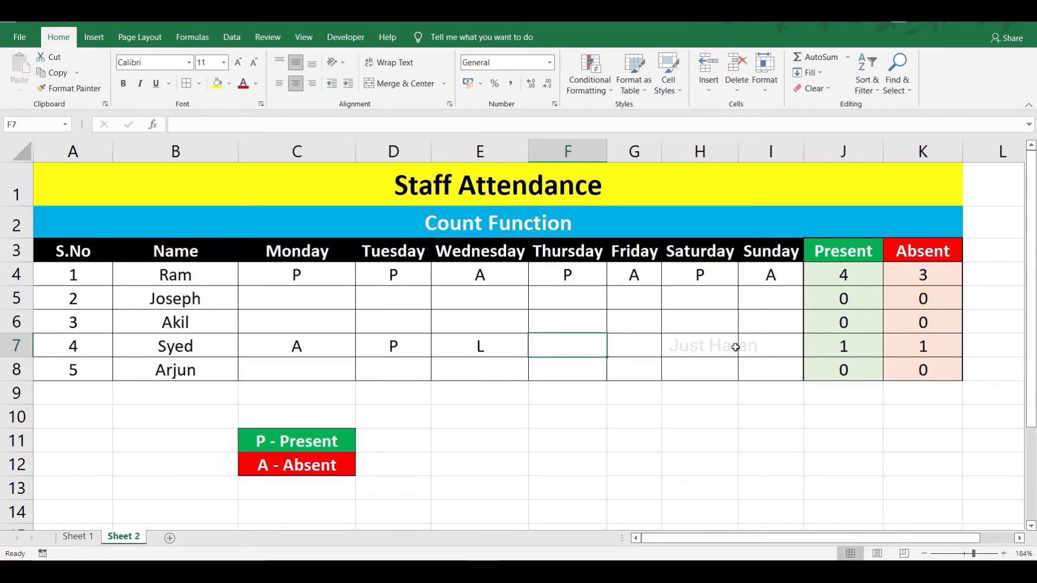
left_click(823, 357)
left_click(890, 343)
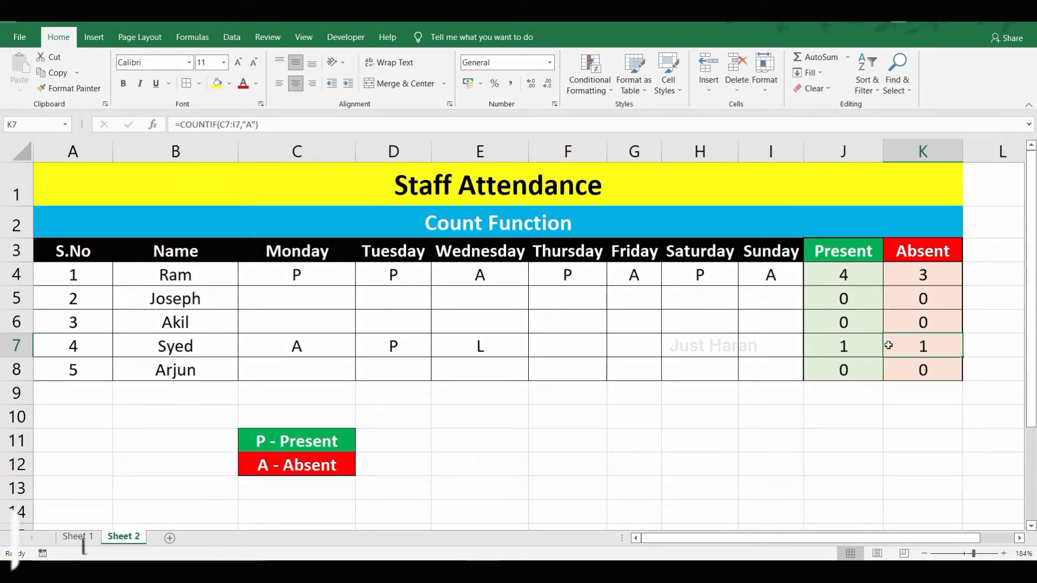
left_click(480, 345)
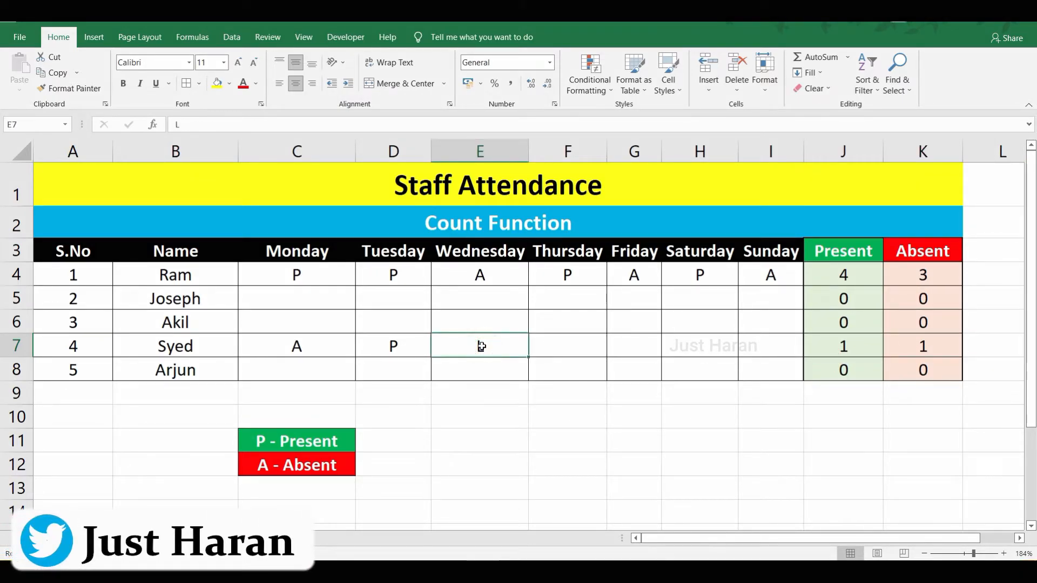
Step: Enter the formula =COUNTA(C4:I8) in cell H10 to count all filled attendance cells
left_click_drag(291, 285, 773, 370)
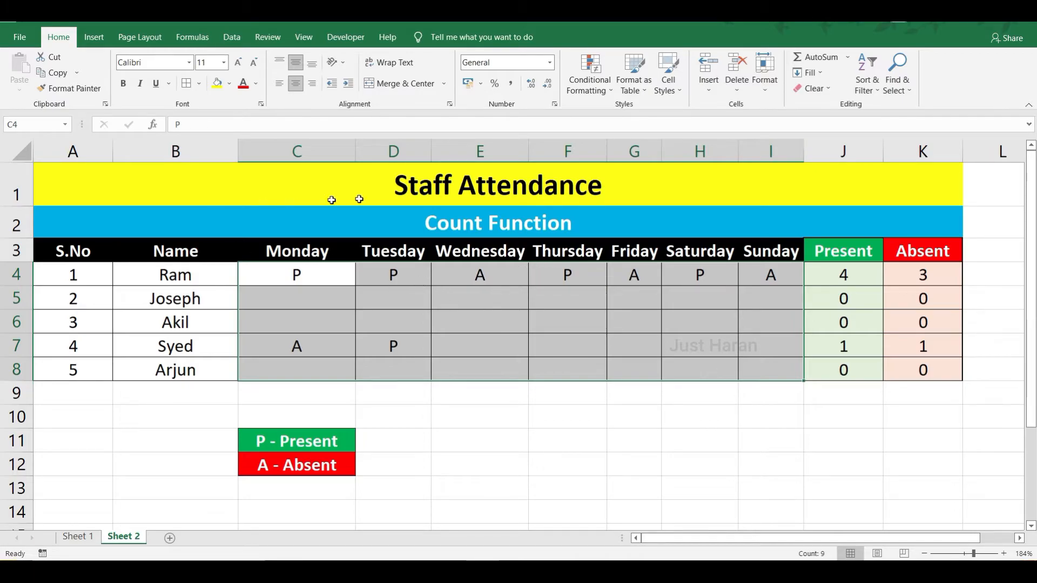
left_click(706, 425)
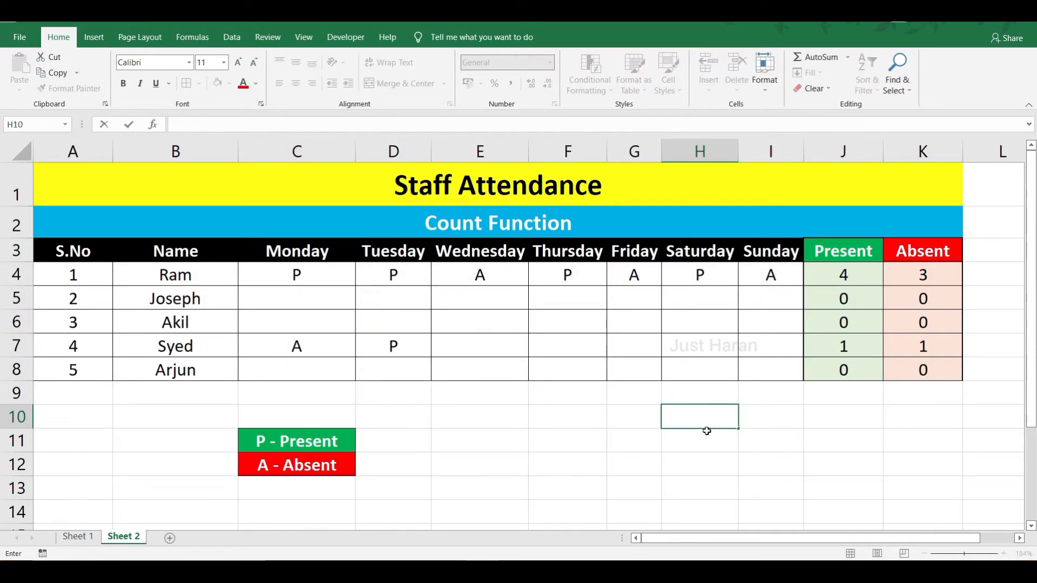
type("=COUNTA(")
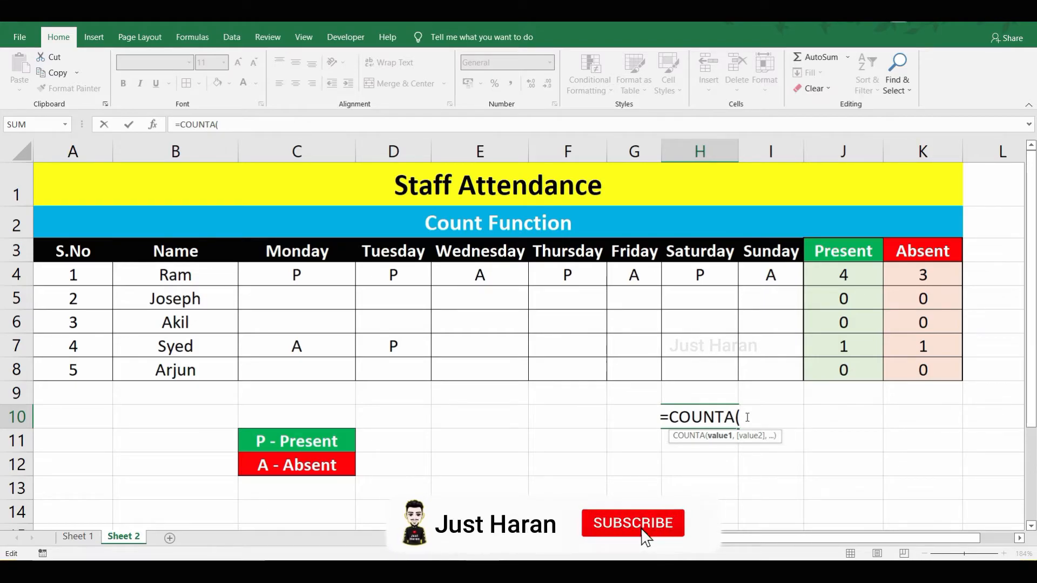
left_click_drag(297, 274, 786, 368)
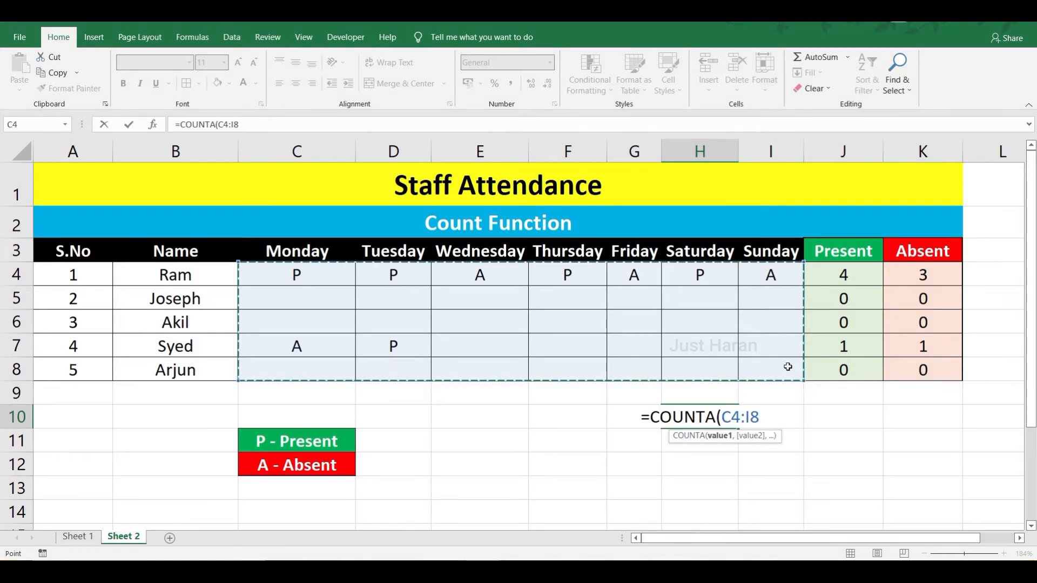
type(")")
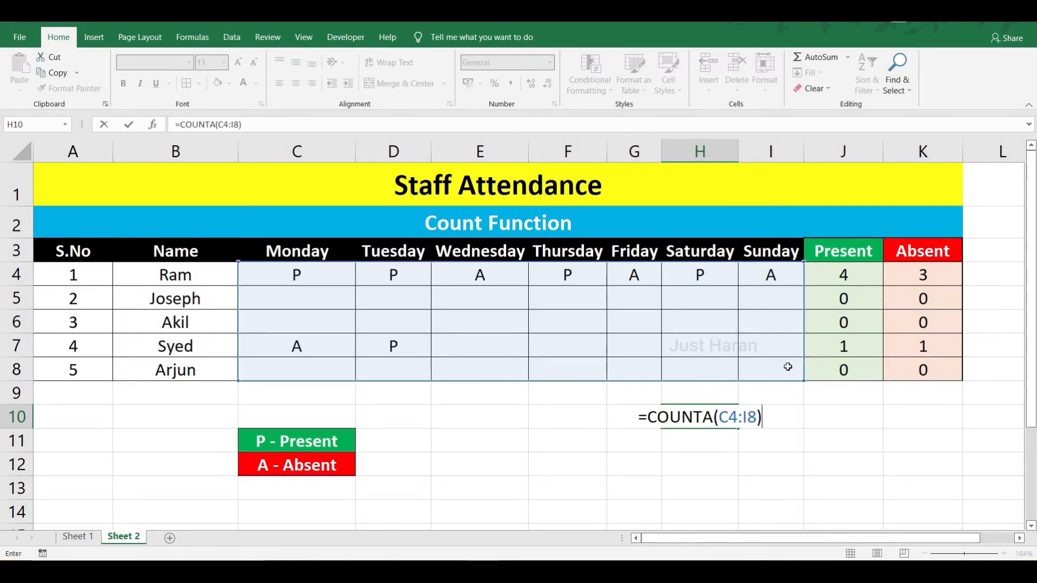
key("Return")
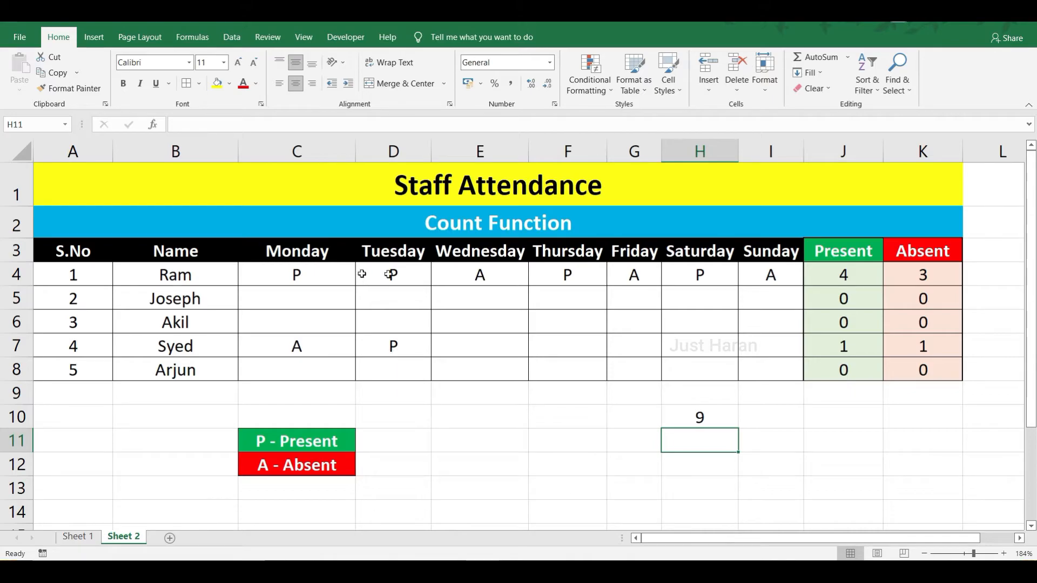
left_click(701, 416)
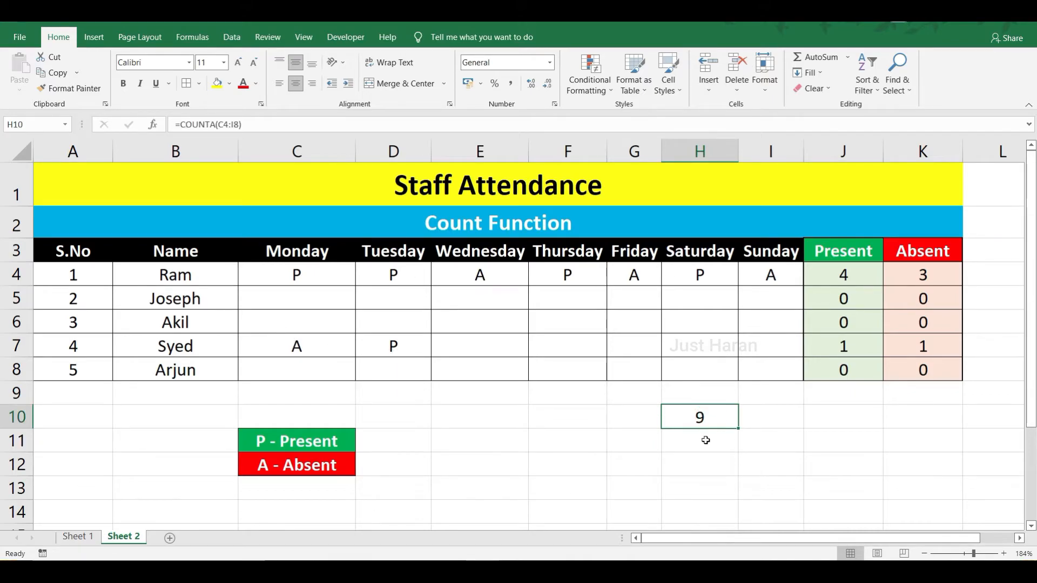
Step: Enter the formula =COUNTBLANK(C4:I8) in cell H11 to count the empty attendance cells
left_click(706, 440)
type("=")
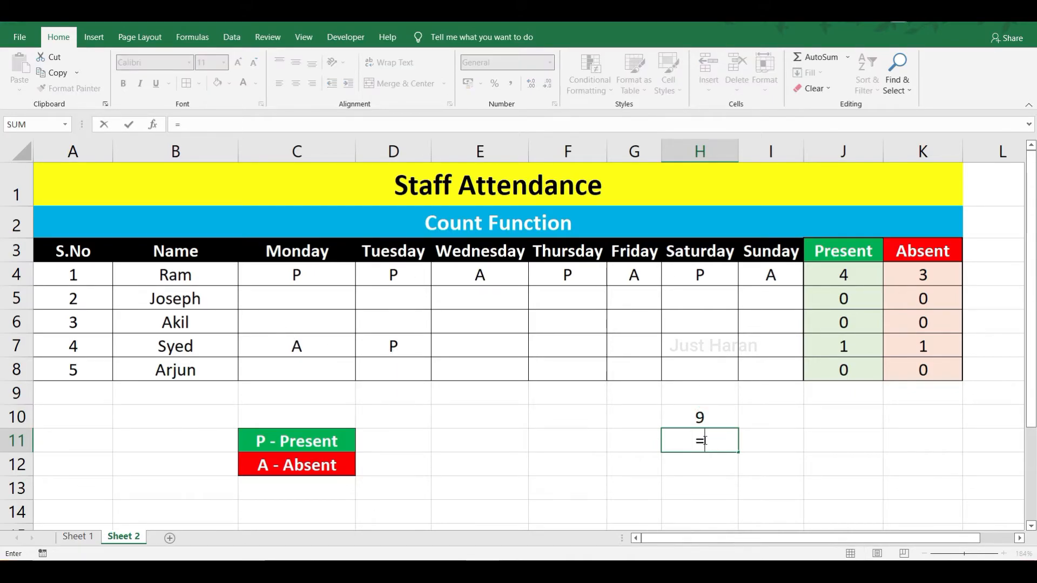
type("COUNT")
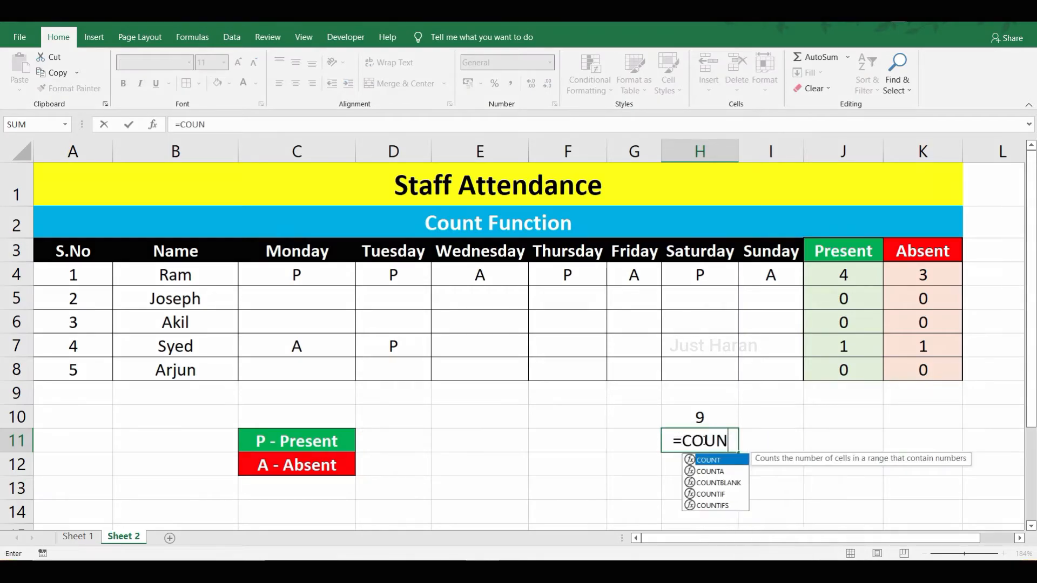
double_click(714, 482)
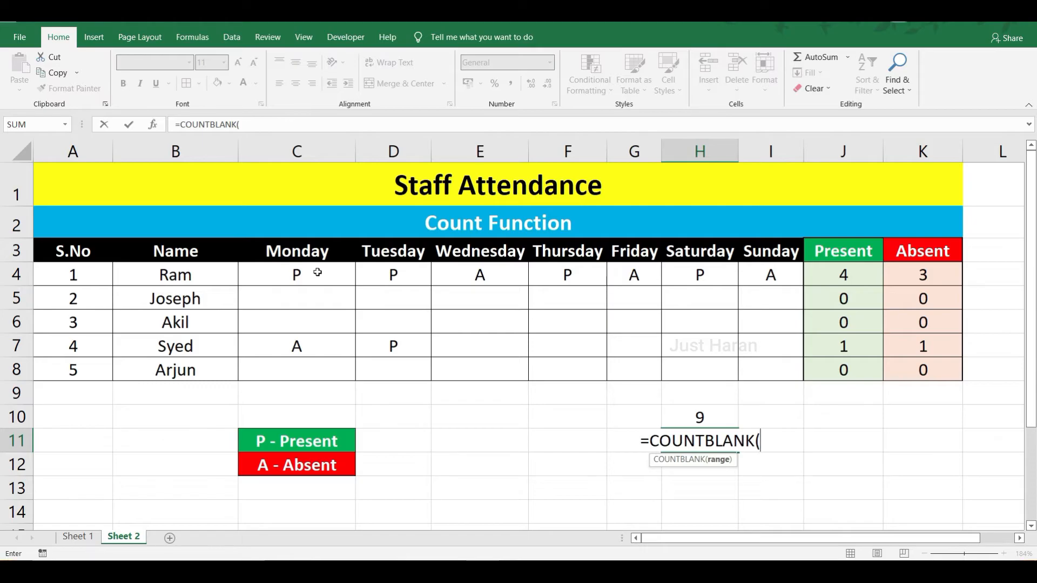
left_click_drag(318, 272, 784, 359)
type(")")
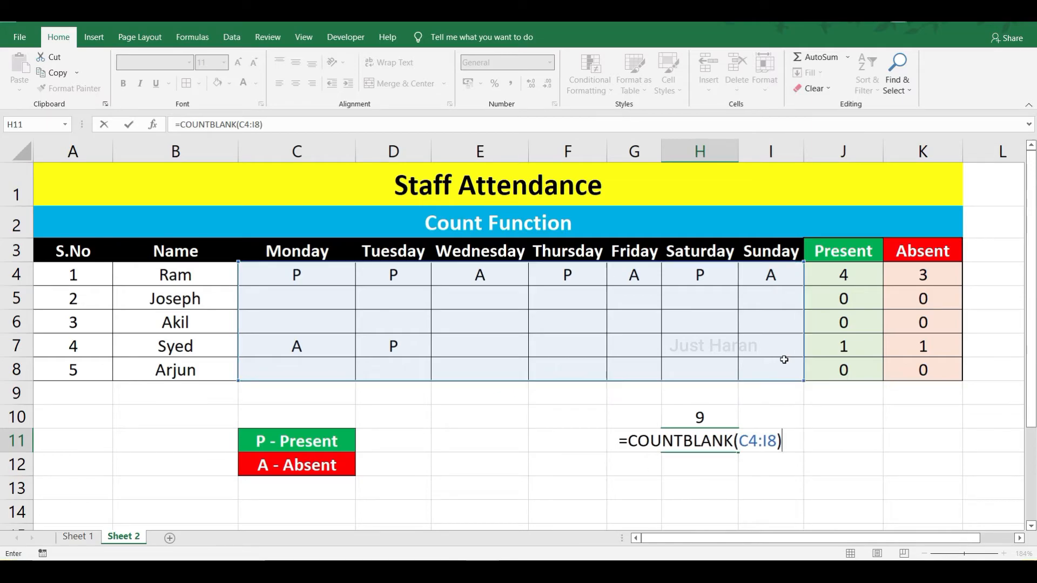
key("Return")
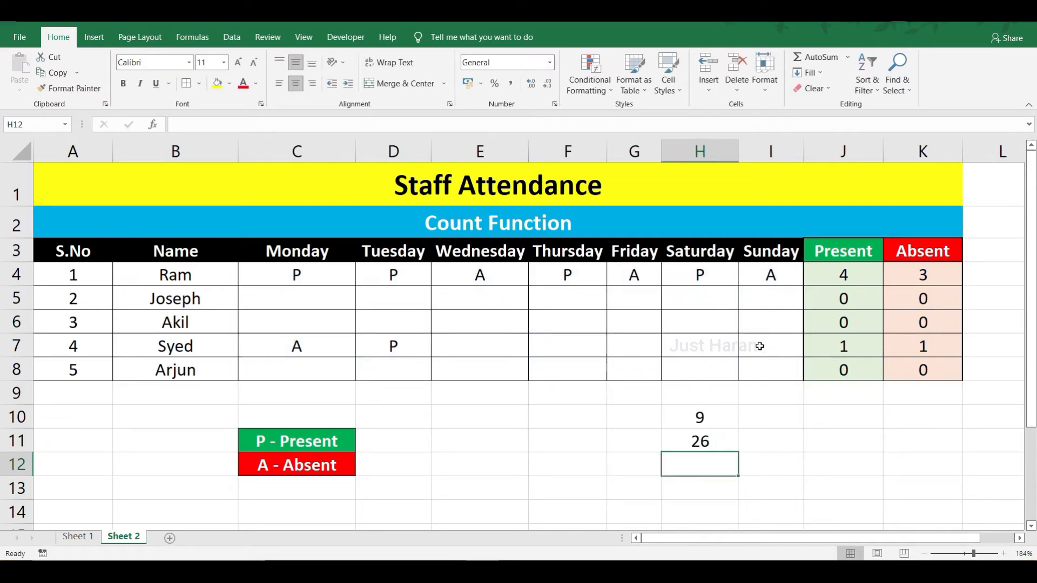
left_click_drag(783, 367, 756, 352)
left_click(480, 346)
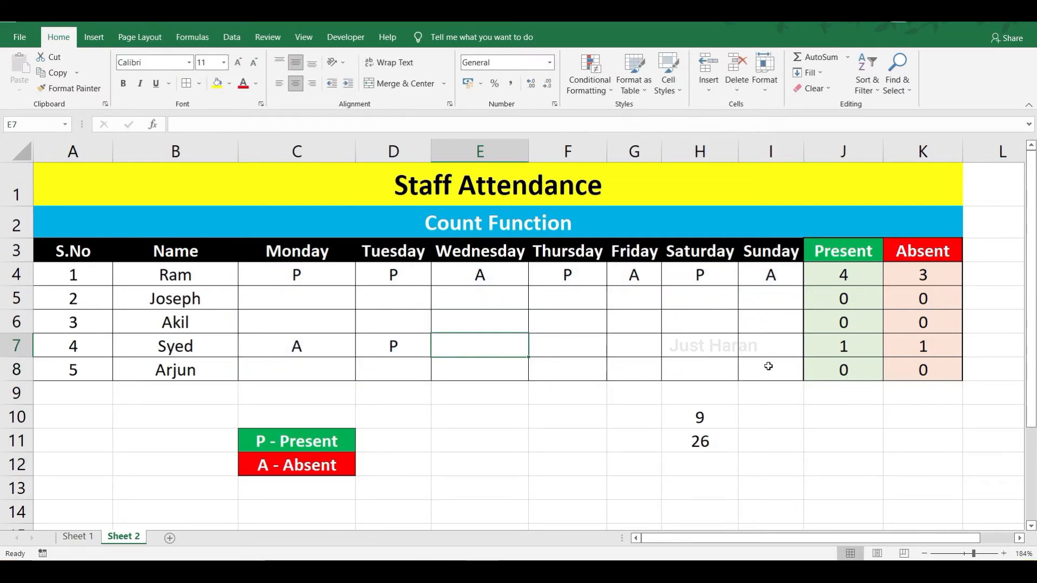
left_click(700, 470)
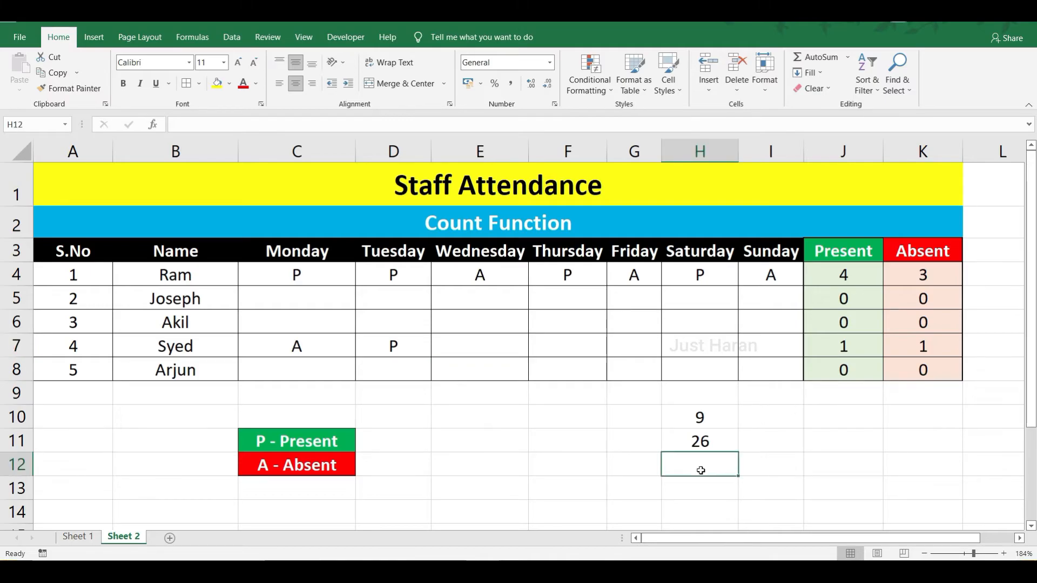